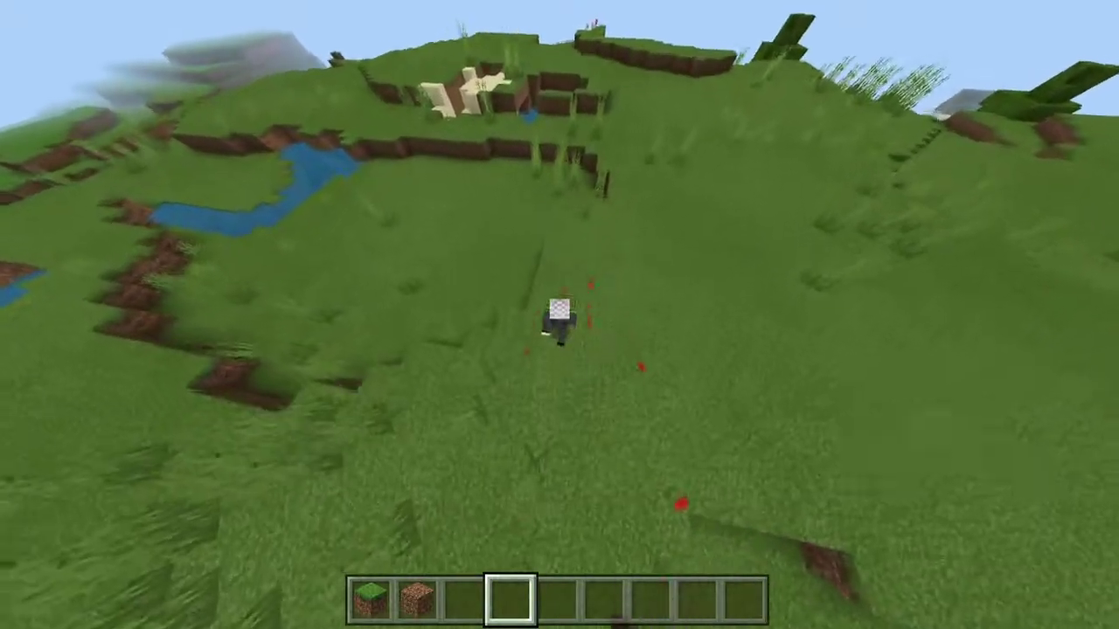
pyautogui.press('w')
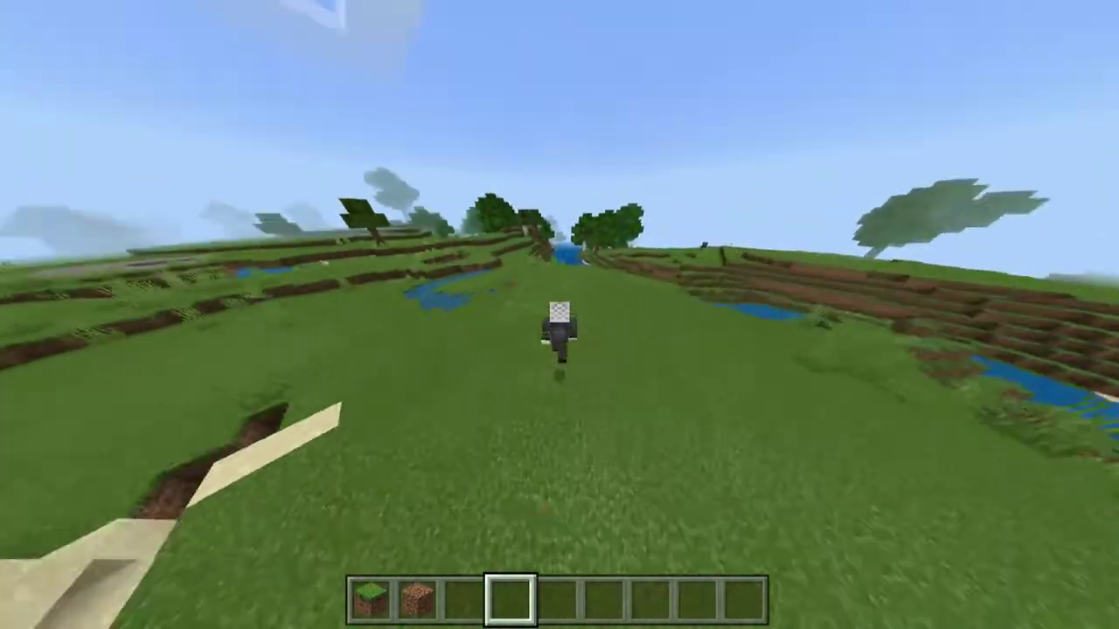
pyautogui.press('w')
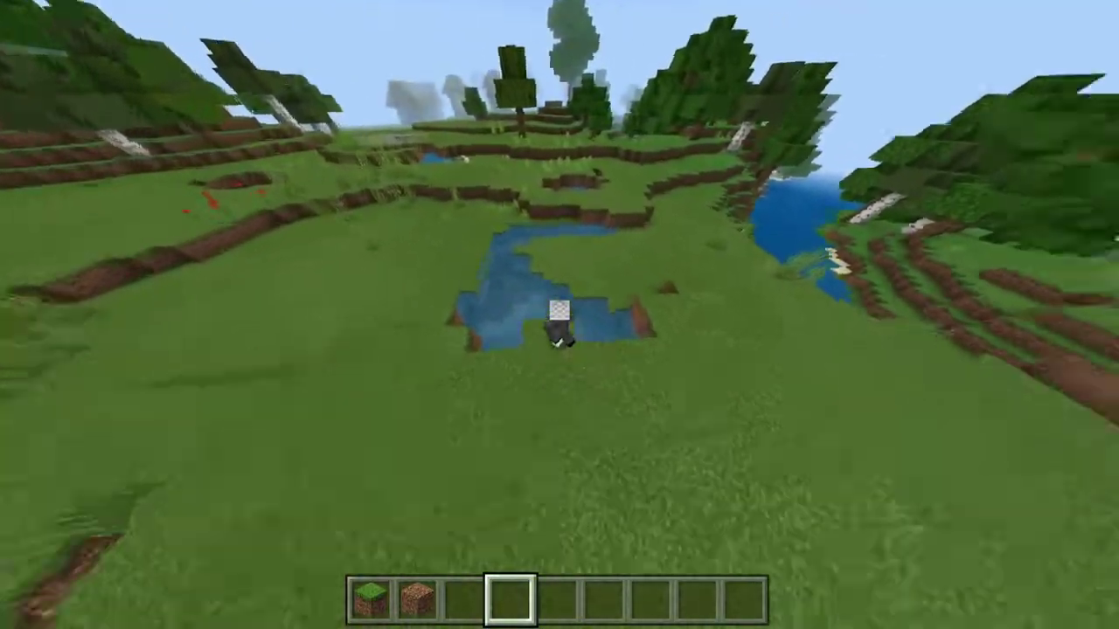
pyautogui.press('w')
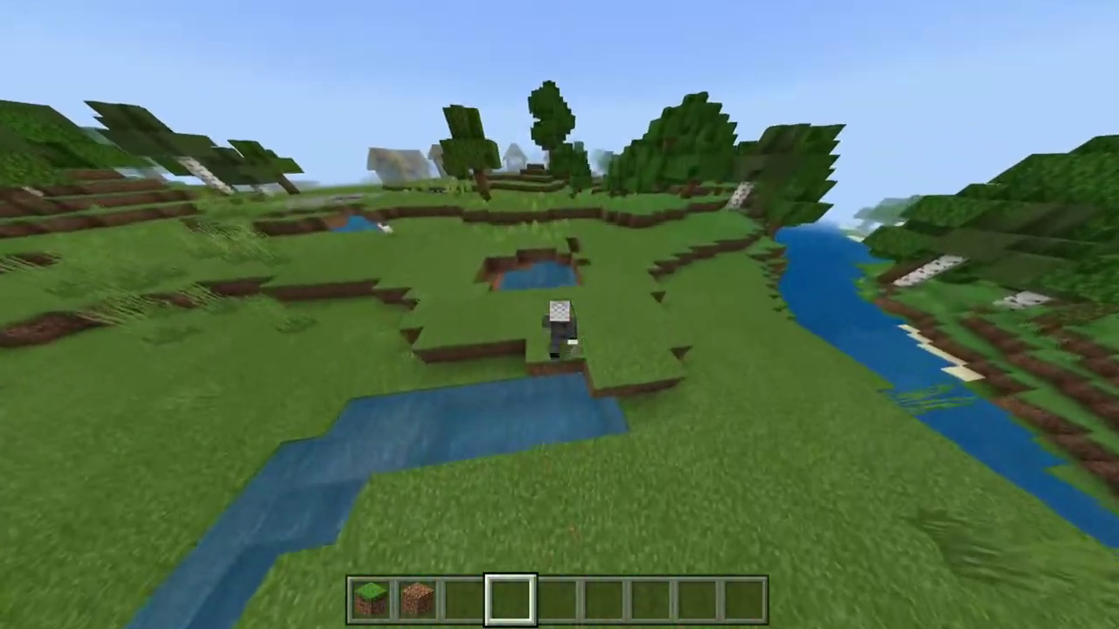
pyautogui.press('w')
pyautogui.press('1')
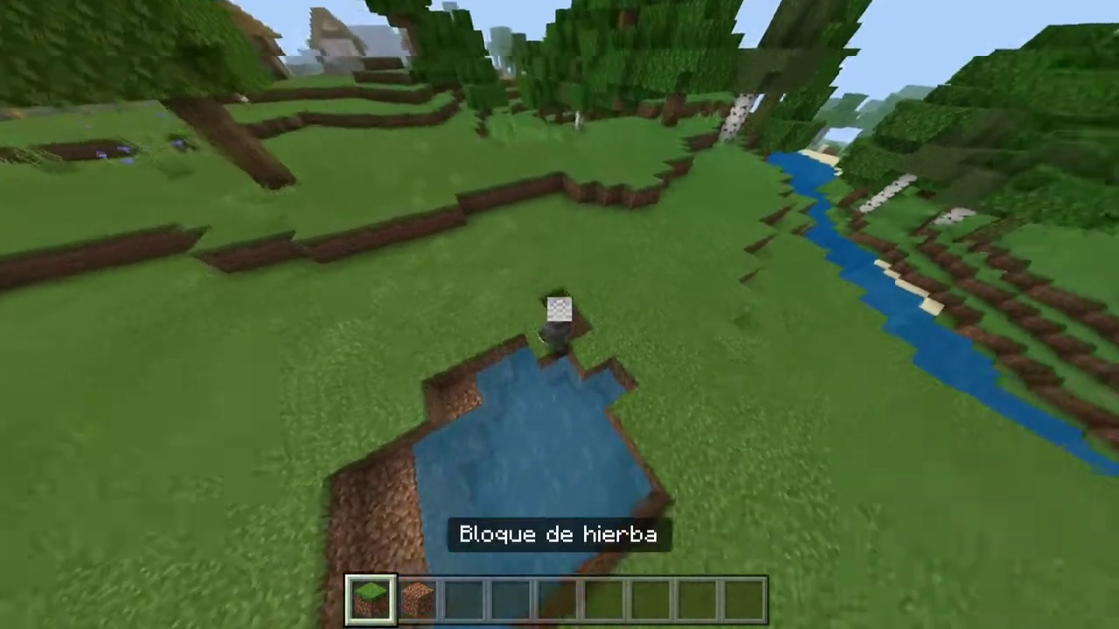
pyautogui.press('w')
pyautogui.scroll(-2, 559, 314)
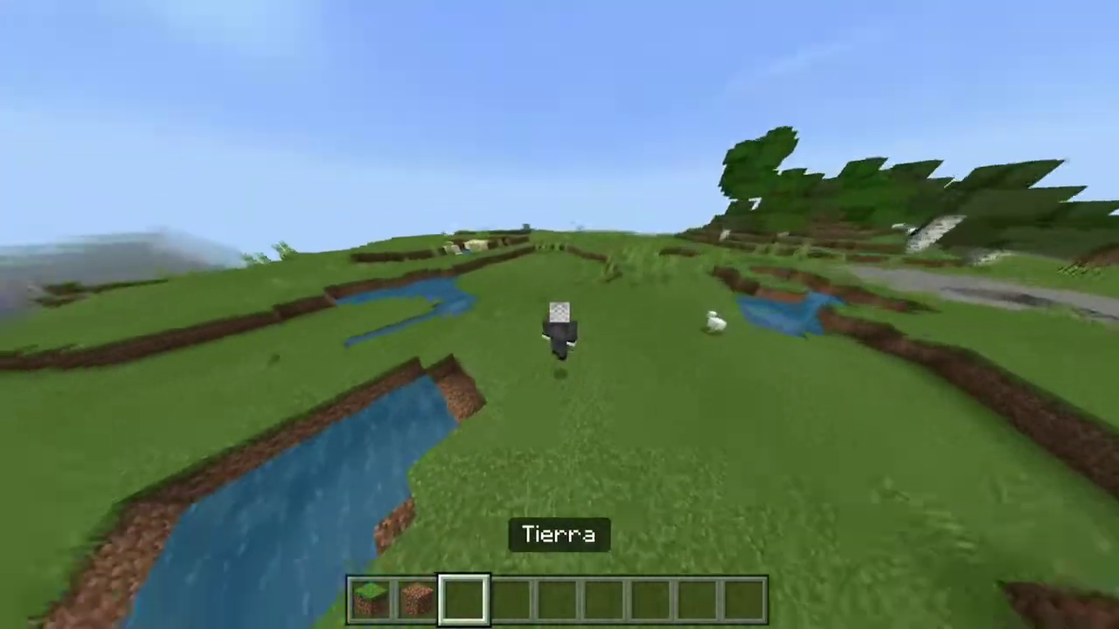
pyautogui.press('w')
pyautogui.scroll(-2, 560, 314)
pyautogui.press('w')
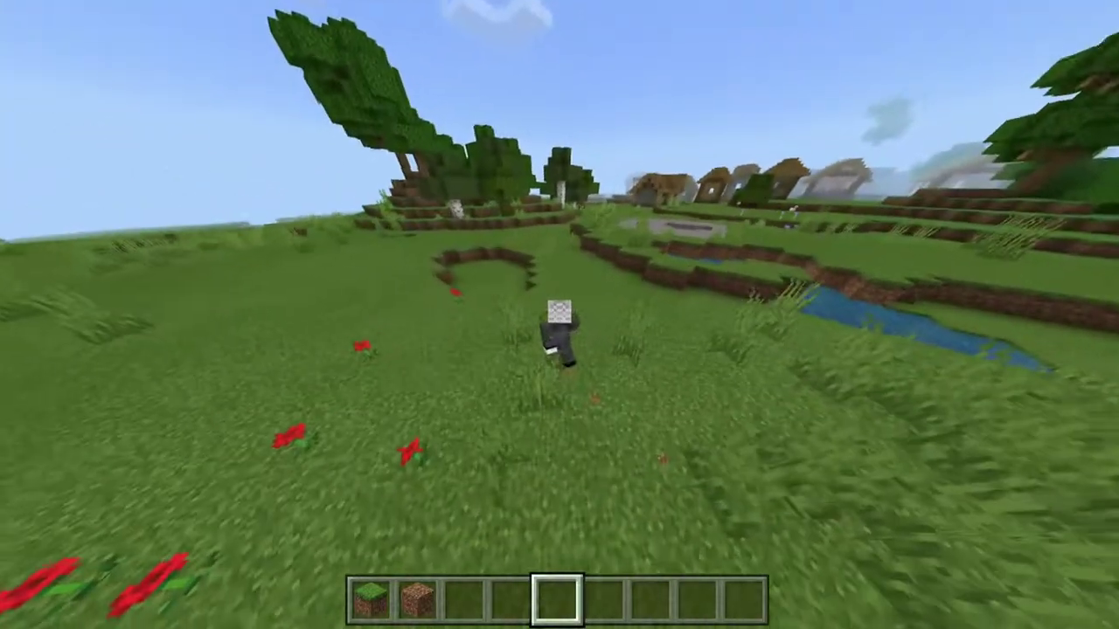
pyautogui.press('w')
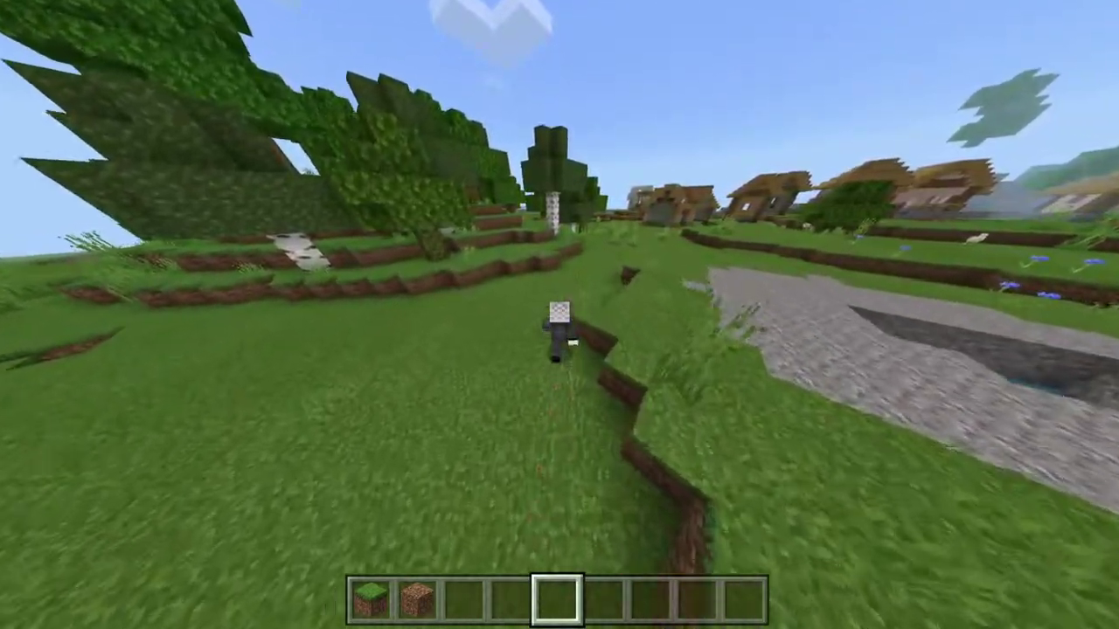
pyautogui.press('w')
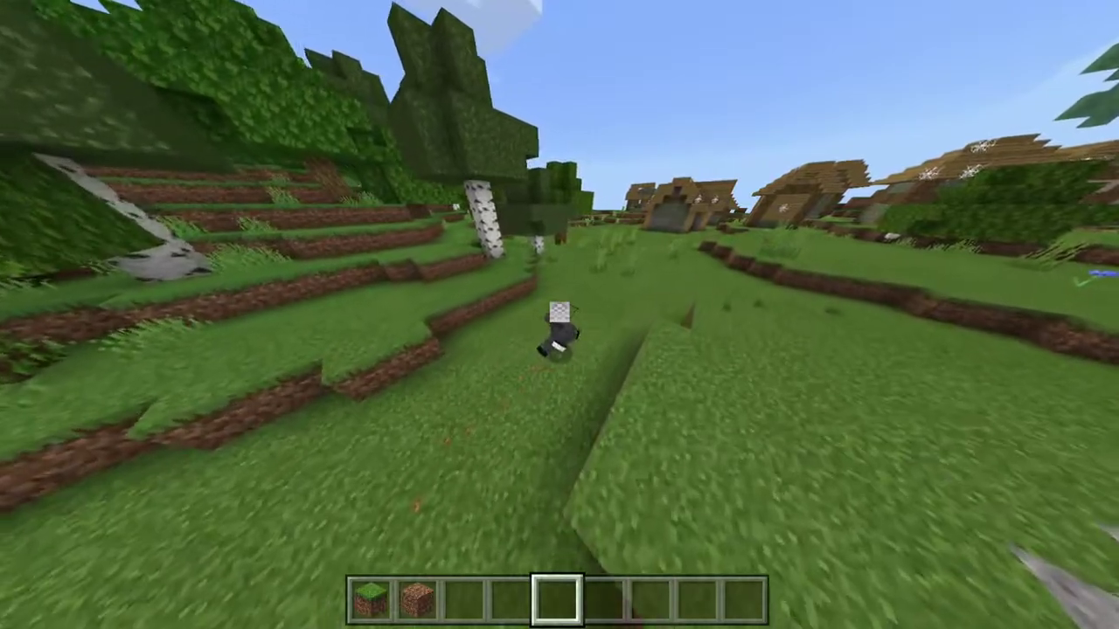
pyautogui.press('w')
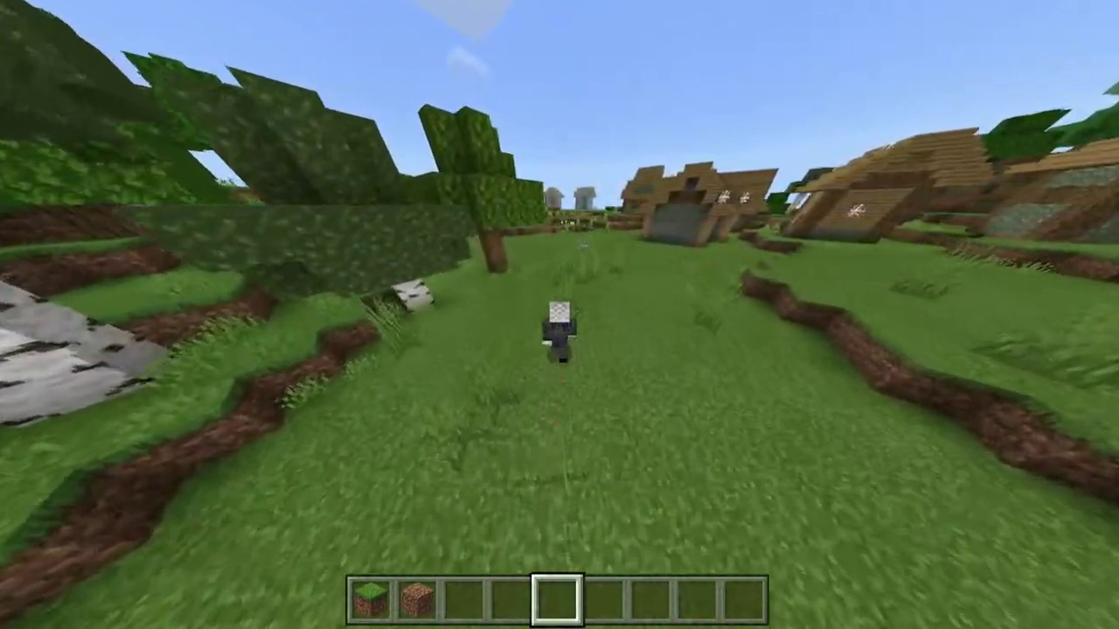
pyautogui.press('w')
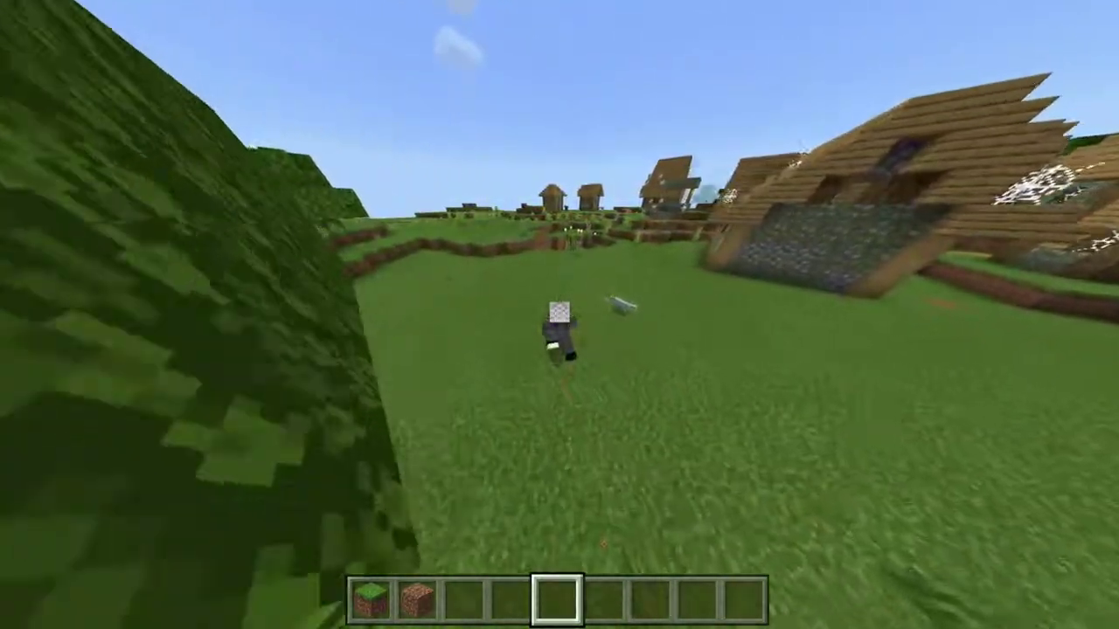
pyautogui.press('w')
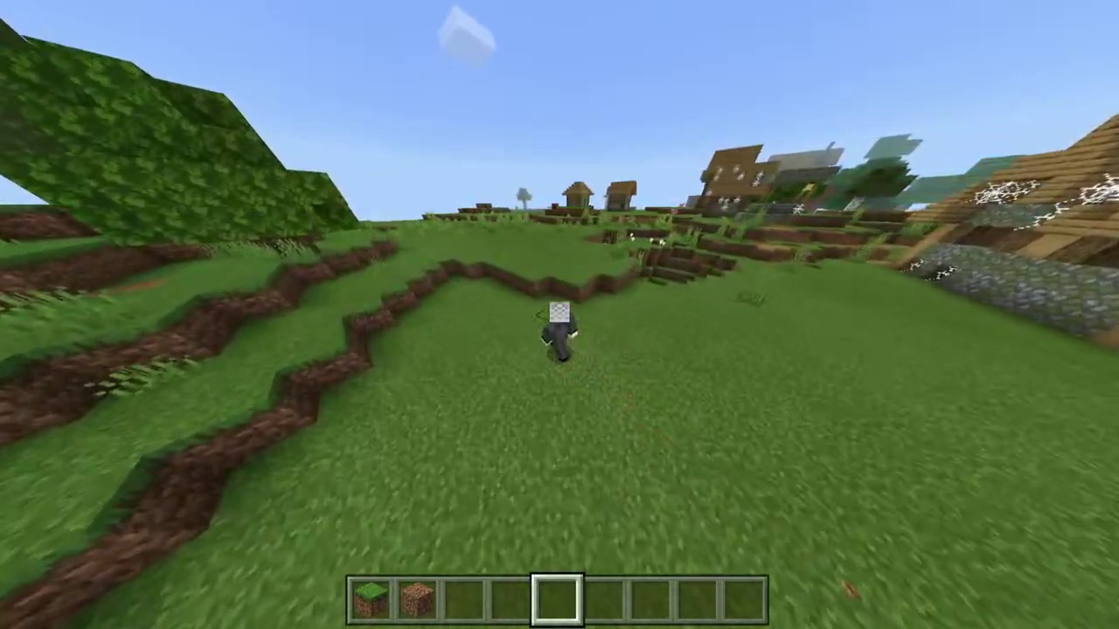
pyautogui.press('w')
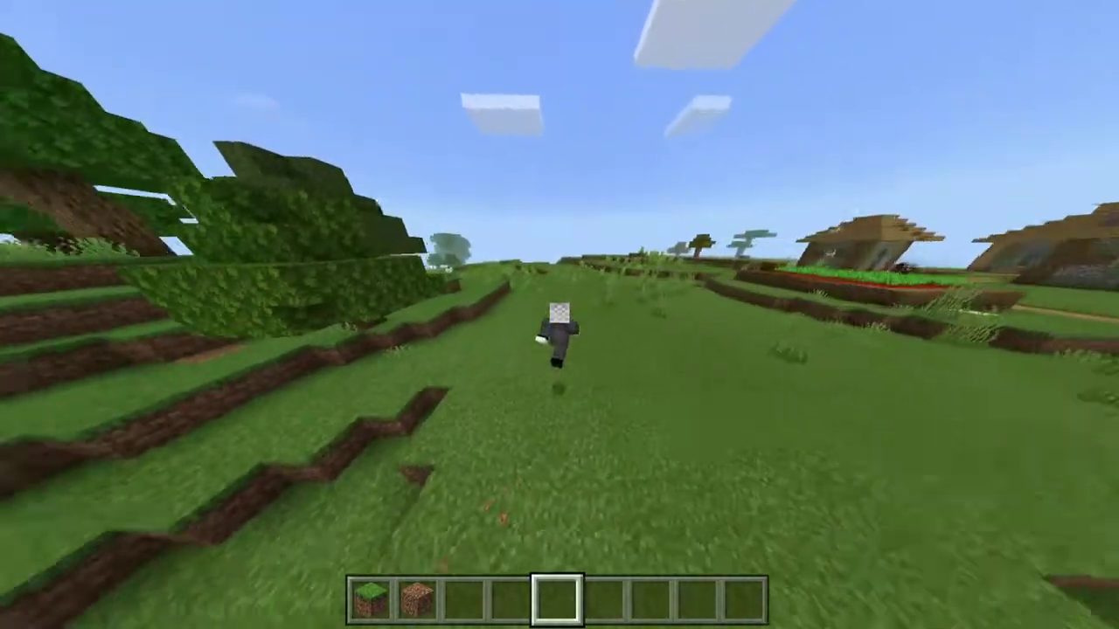
pyautogui.press('w')
pyautogui.press('F5')
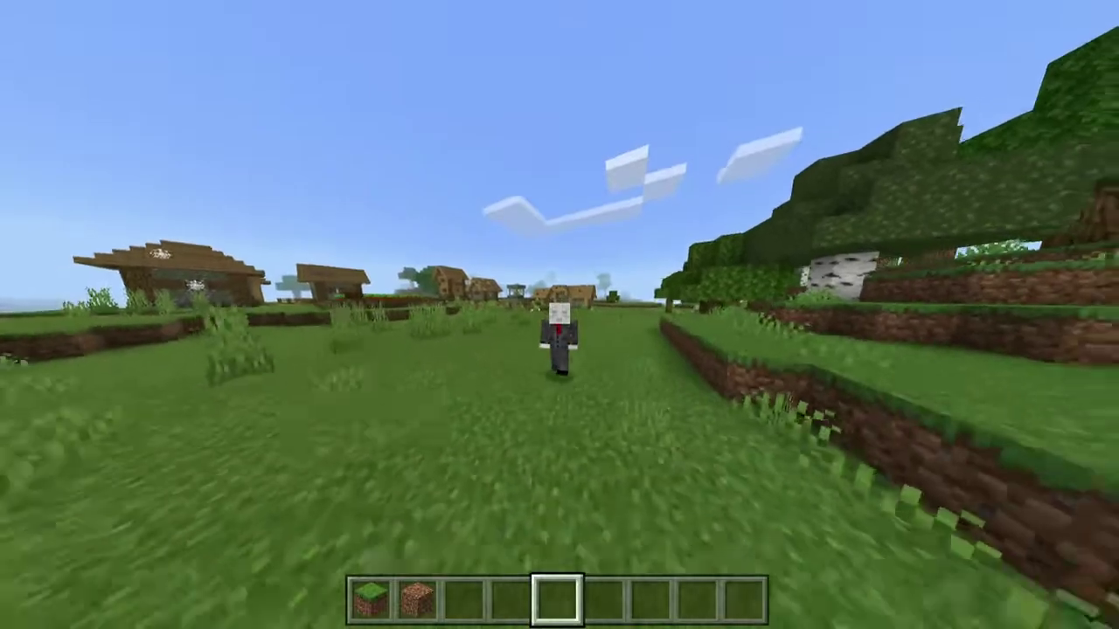
pyautogui.press('F5')
pyautogui.press('w')
pyautogui.press('w')
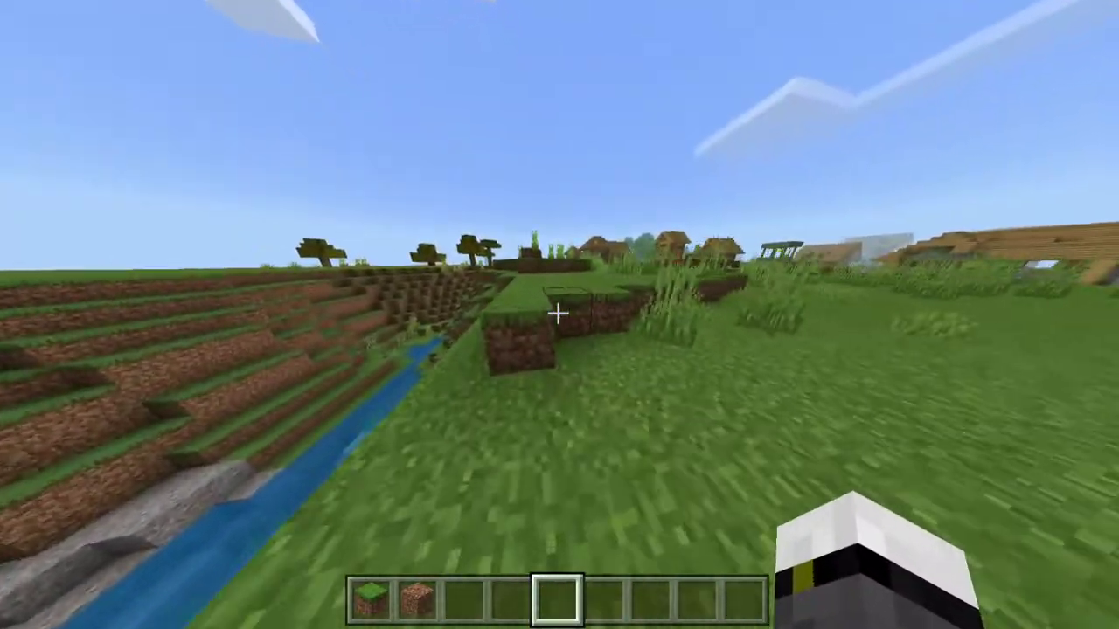
pyautogui.press('w')
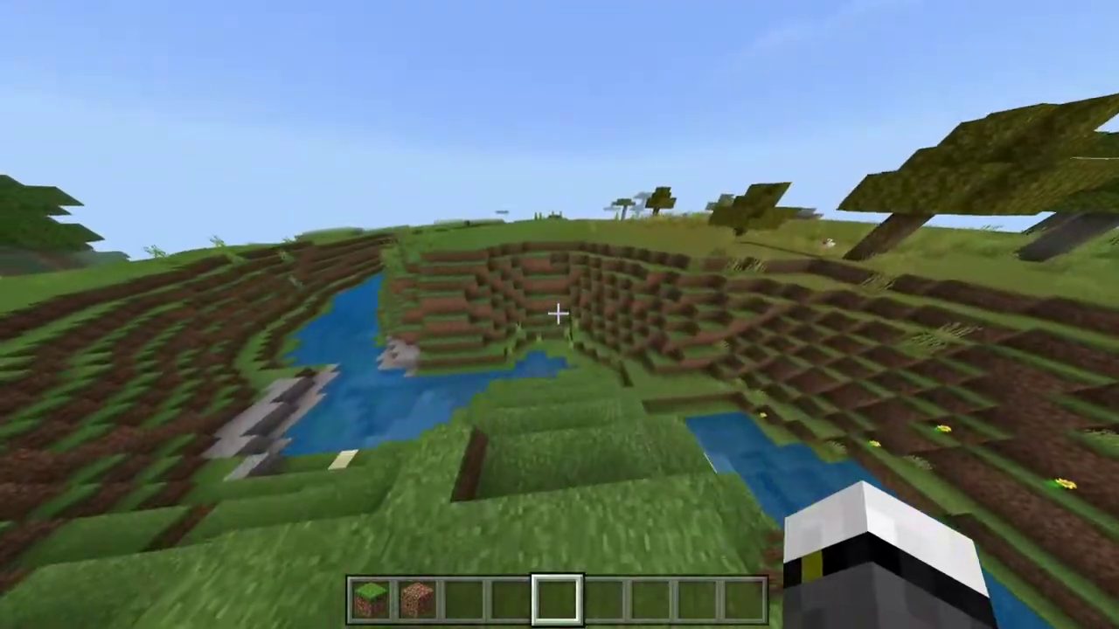
pyautogui.press('w')
# Switch from Minecraft to Chrome, maximize its window, and dismiss the translation popup on mcpedl.com.
pyautogui.press('Escape')
pyautogui.click(1014, 10)
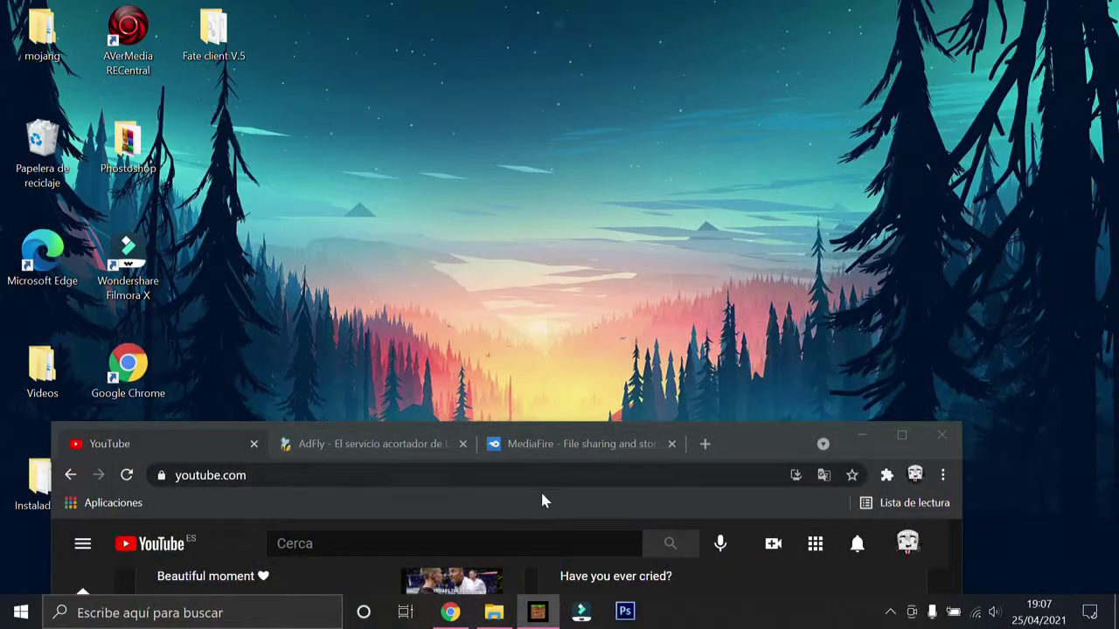
pyautogui.click(902, 434)
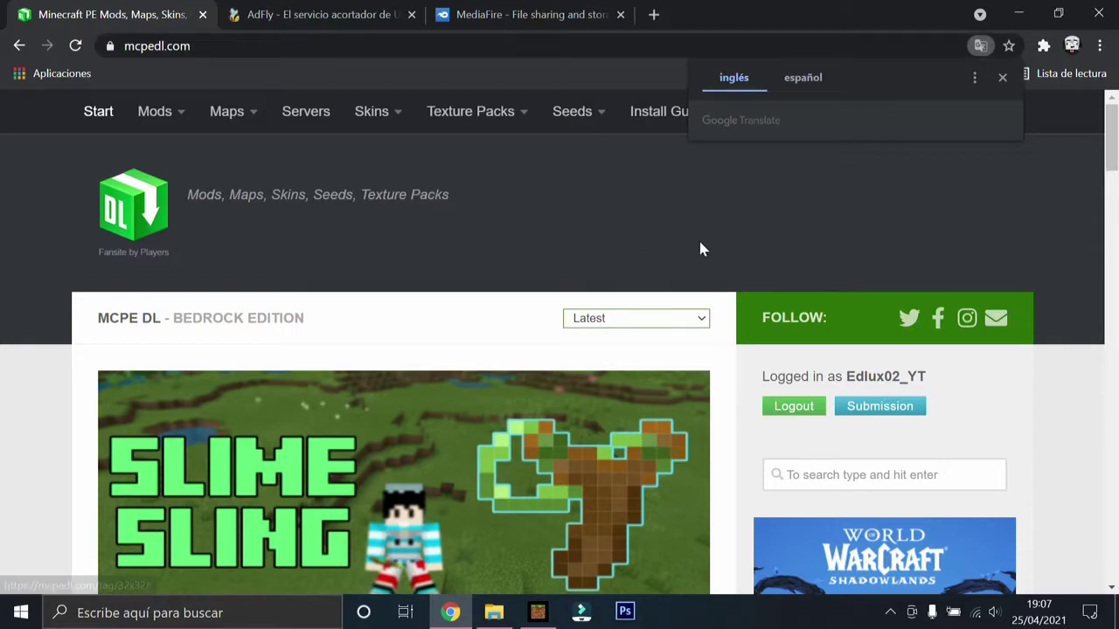
pyautogui.click(1003, 78)
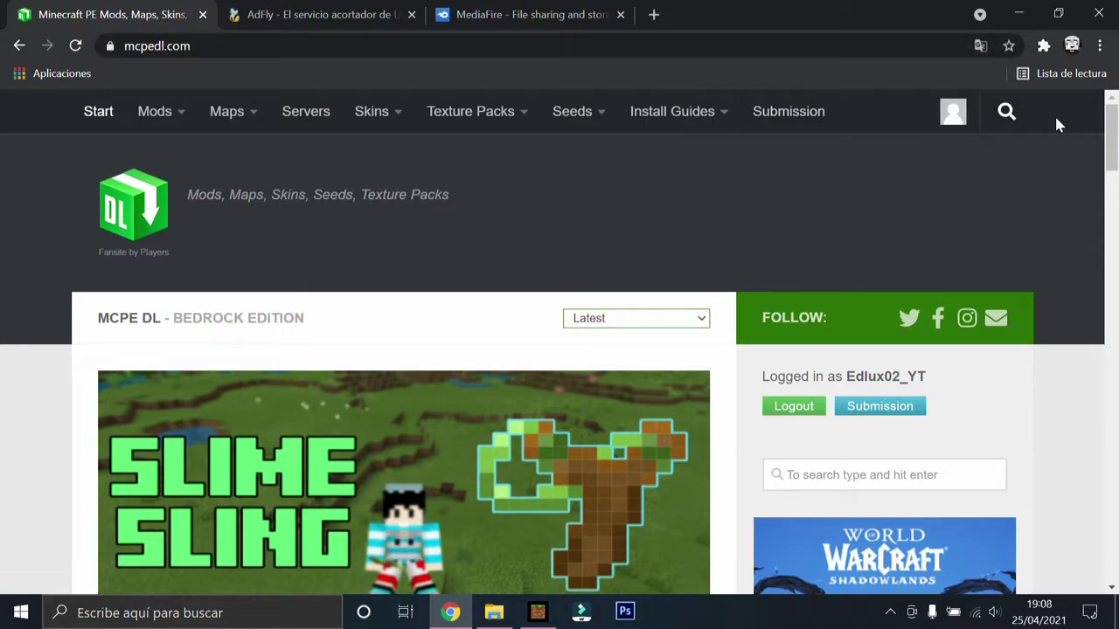
# Open the account's My Submissions list and look at the "Press the button | Ice Edition" entry's details.
pyautogui.click(952, 111)
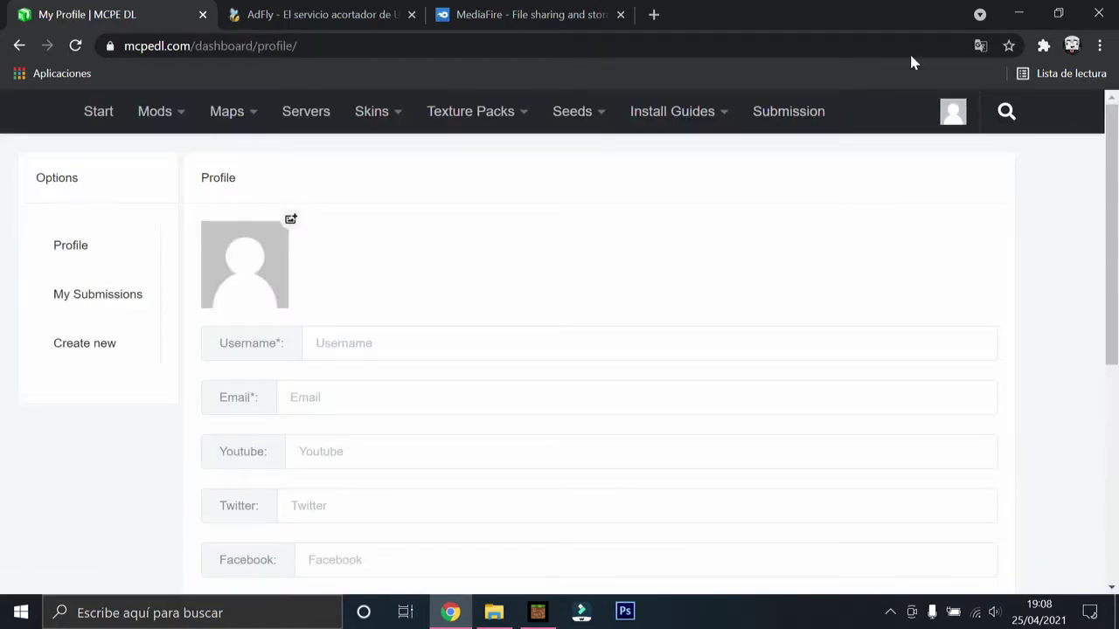
pyautogui.click(132, 284)
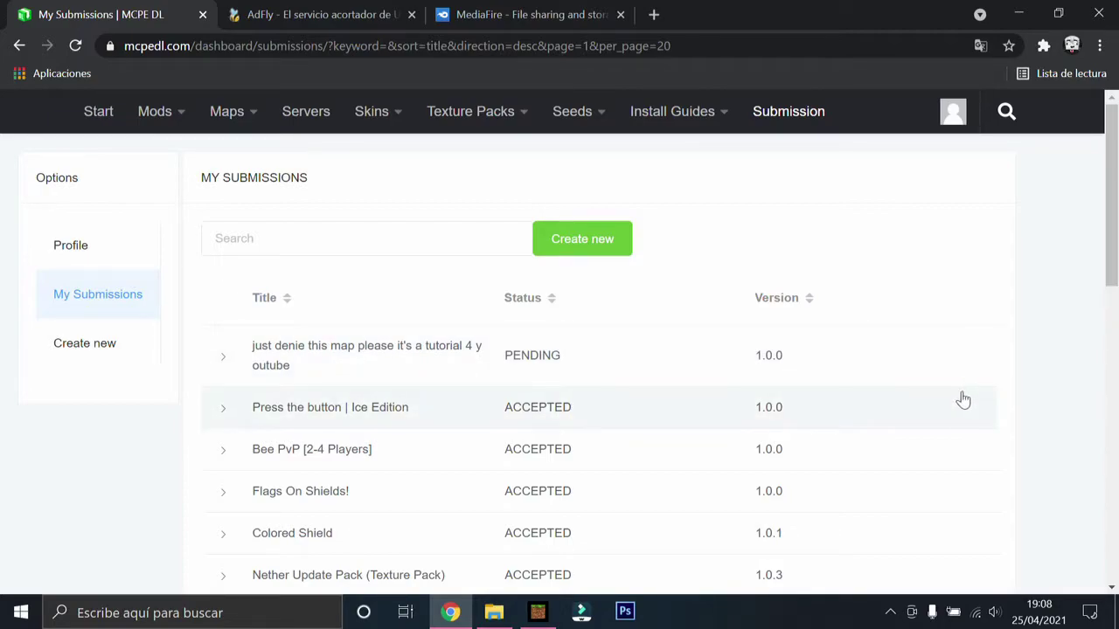
pyautogui.moveTo(1115, 226); pyautogui.dragTo(1114, 261)
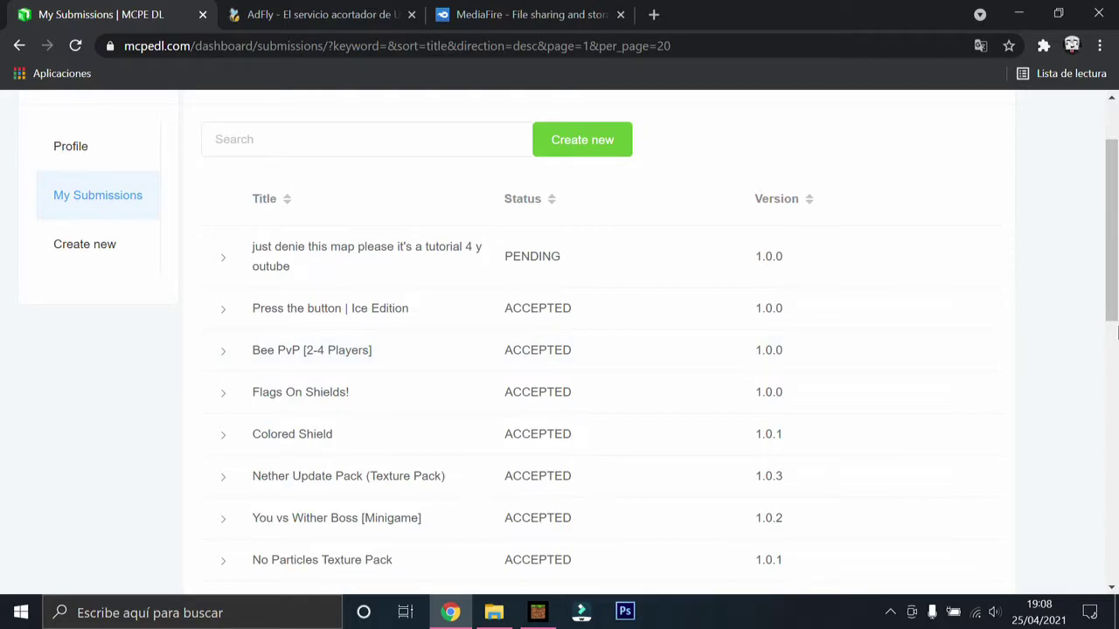
pyautogui.moveTo(1113, 233); pyautogui.dragTo(1111, 234)
pyautogui.click(220, 306)
pyautogui.click(220, 306)
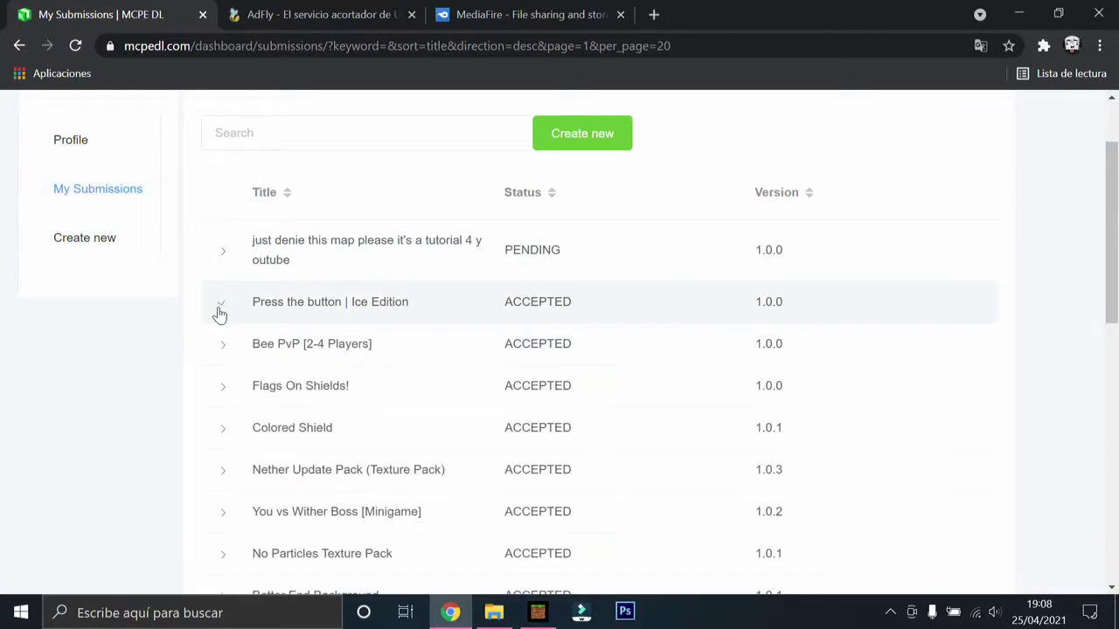
# Create a new submission and set its submission type to Add-On.
pyautogui.click(569, 144)
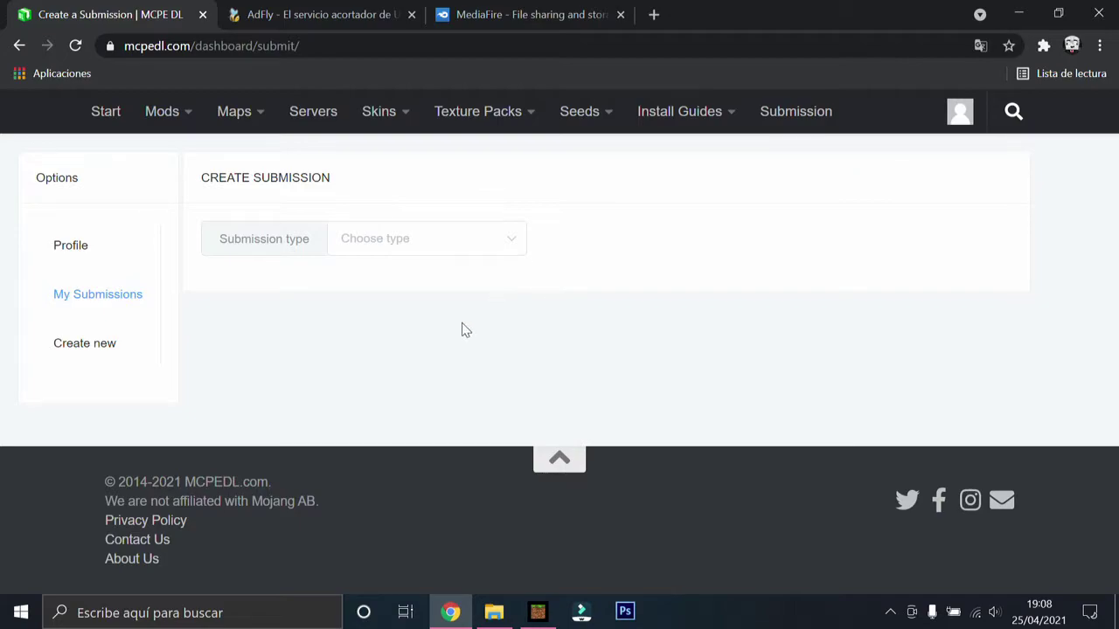
pyautogui.click(349, 250)
pyautogui.click(417, 314)
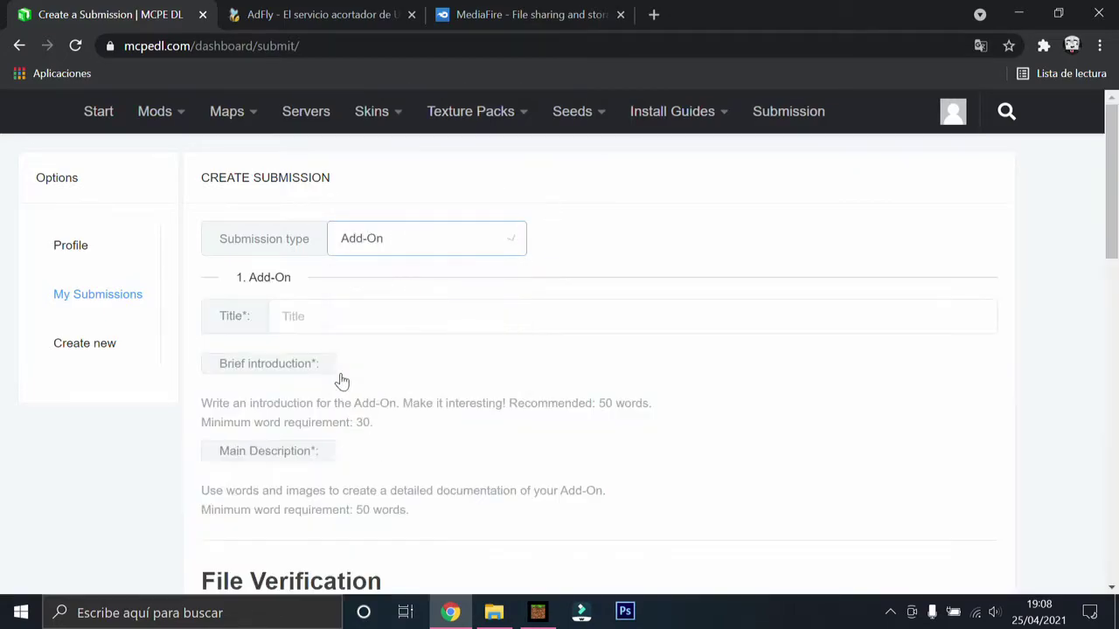
# Enable external links for the website downloads in the submission's Installation Details.
pyautogui.scroll(-10, 312, 302)
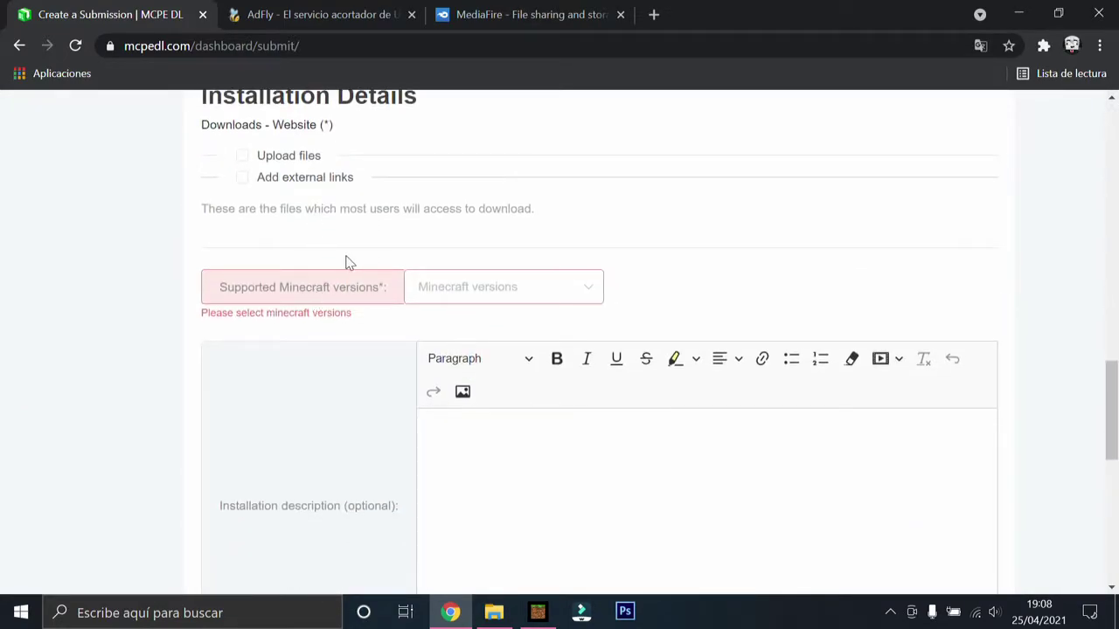
pyautogui.scroll(1, 304, 215)
pyautogui.click(250, 266)
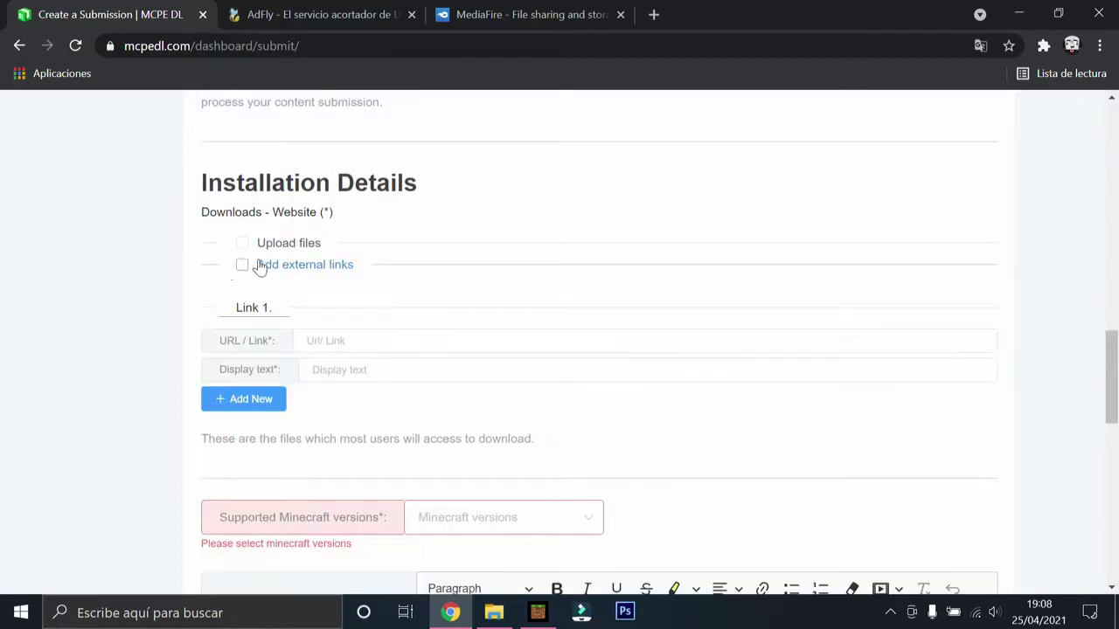
# Enter "intalas saltando el anuncio" as the optional installation description.
pyautogui.scroll(-1, 313, 385)
pyautogui.scroll(-2, 314, 385)
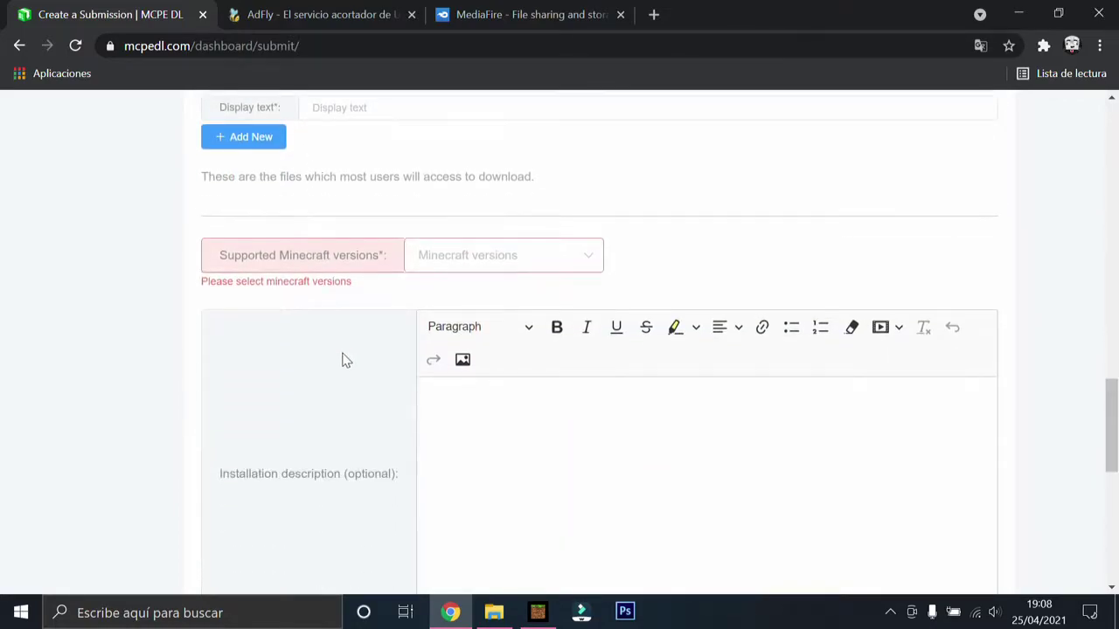
pyautogui.scroll(-1, 244, 407)
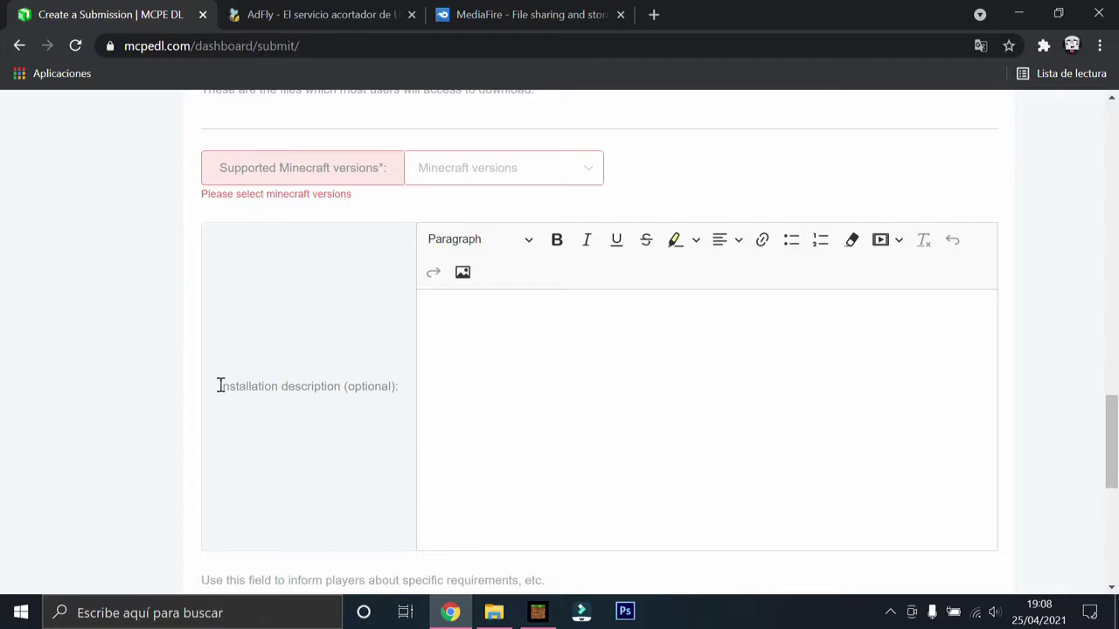
pyautogui.moveTo(223, 385); pyautogui.dragTo(392, 391)
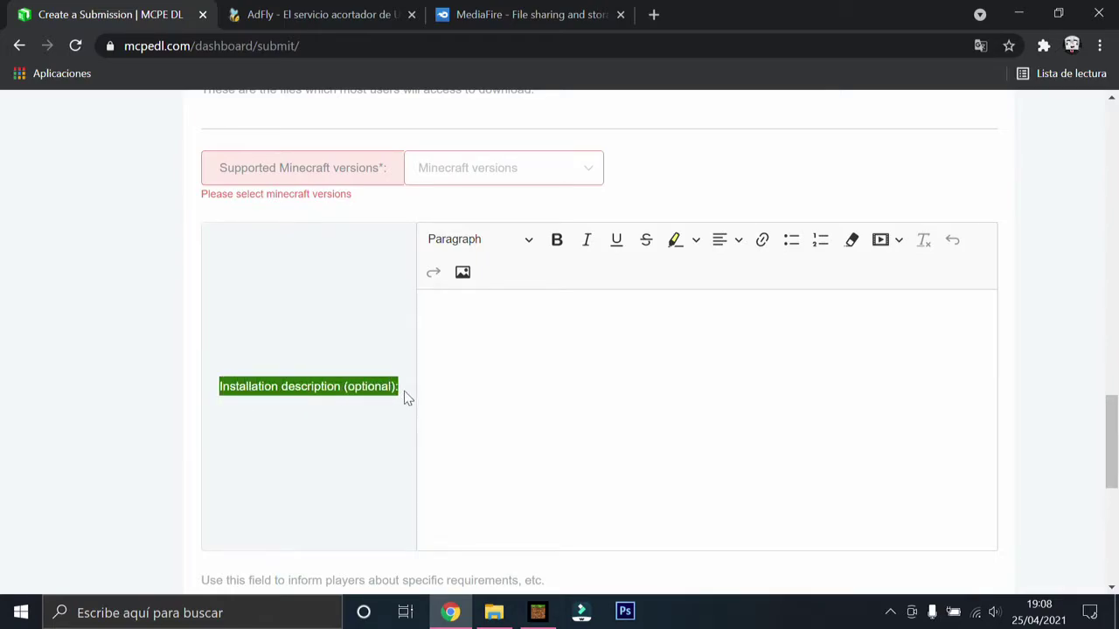
pyautogui.click(621, 327)
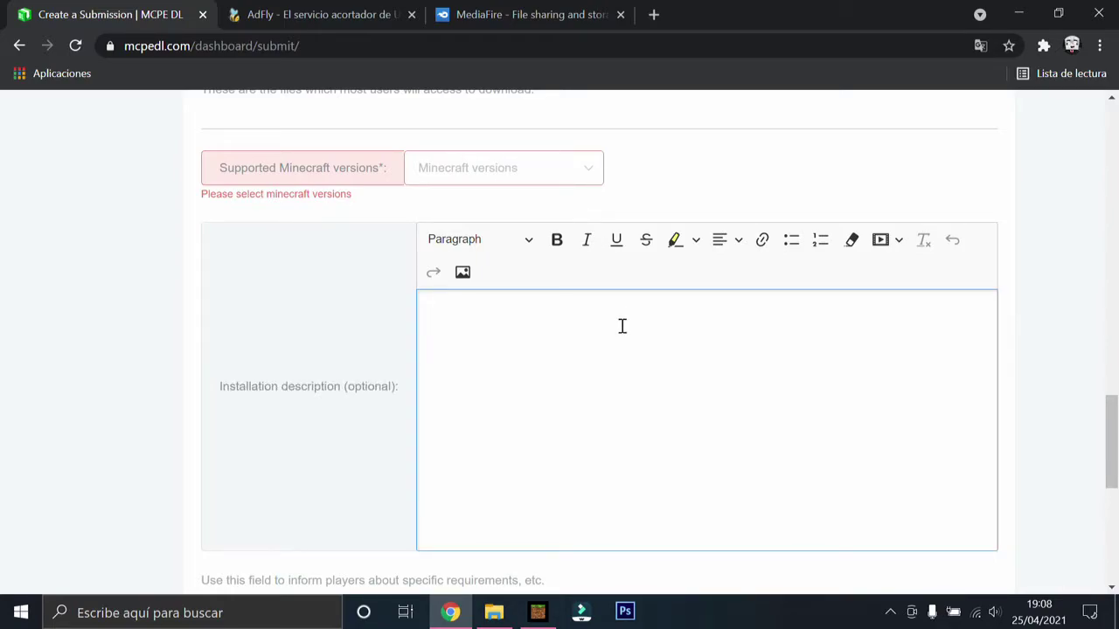
pyautogui.write('intalas saltando el anuncio')
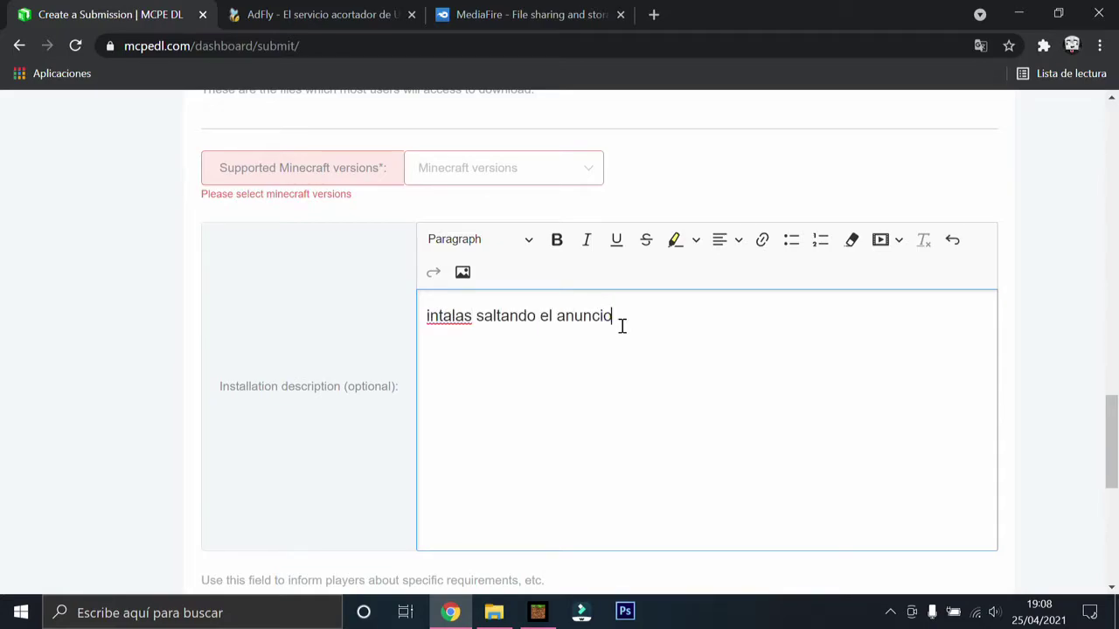
pyautogui.click(900, 241)
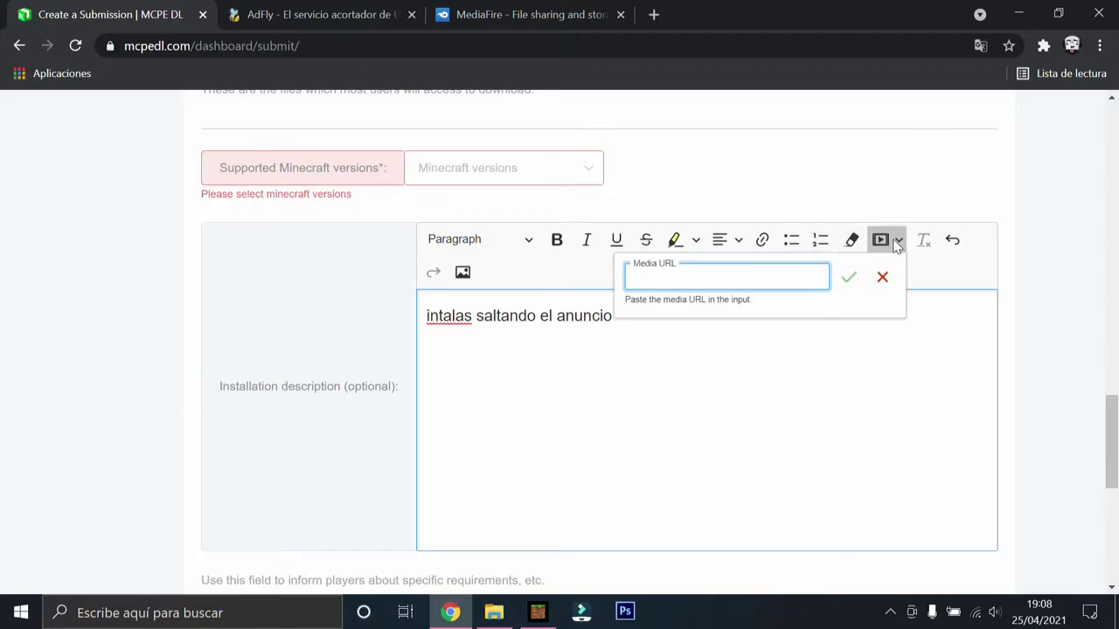
pyautogui.write('Changelog*')
pyautogui.moveTo(749, 282); pyautogui.dragTo(9, 255)
pyautogui.press('BackSpace')
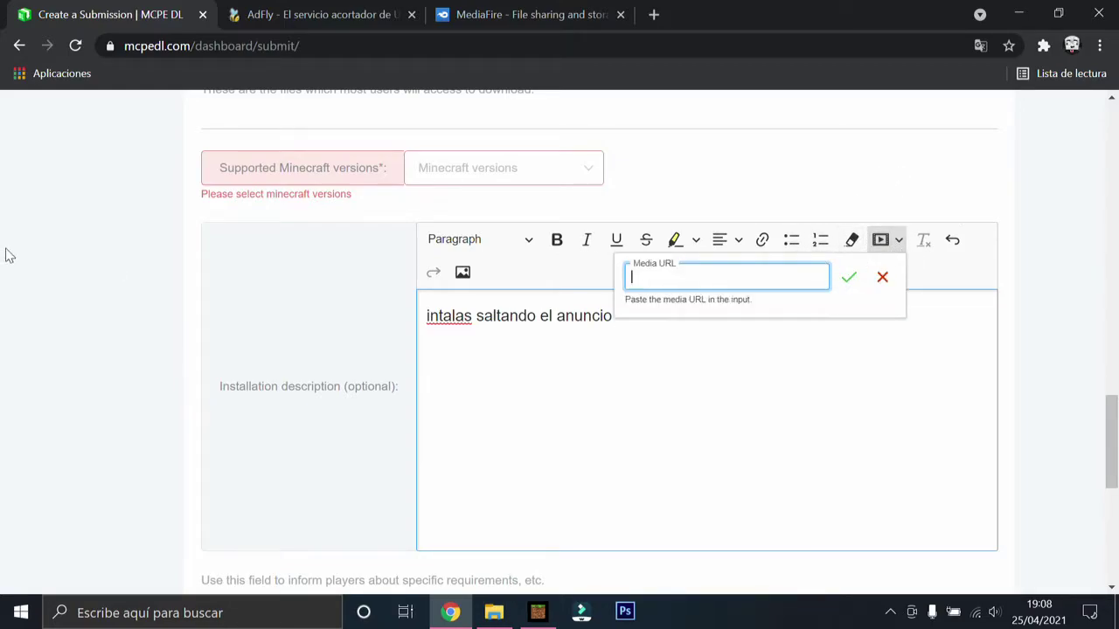
pyautogui.click(704, 131)
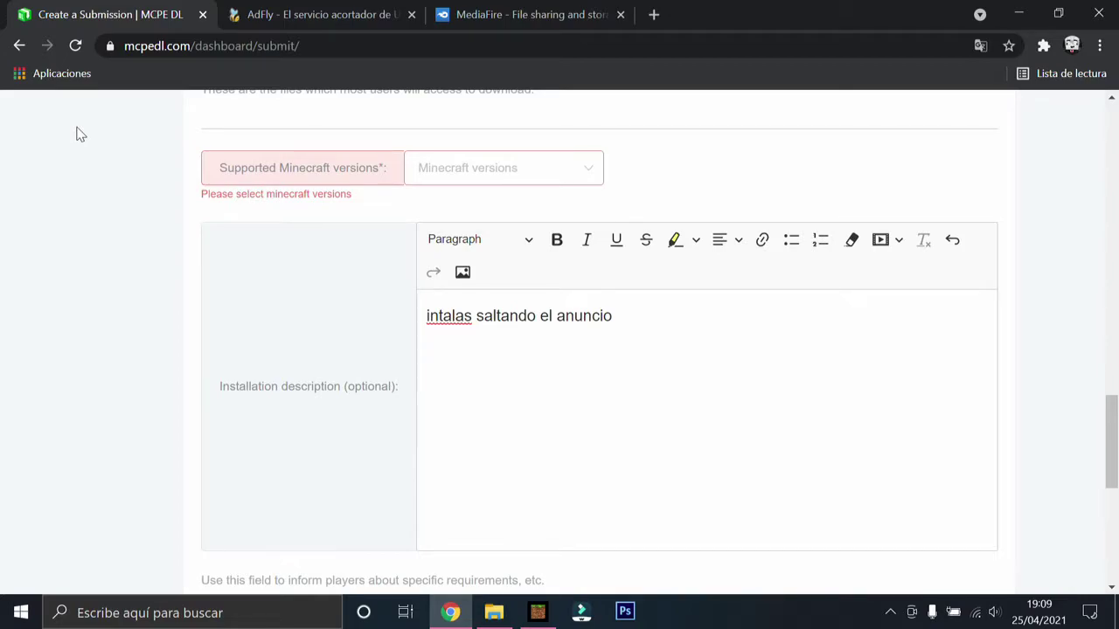
# Delete all the text from the installation description.
pyautogui.scroll(-1, 514, 299)
pyautogui.tripleClick(515, 227)
pyautogui.press('BackSpace')
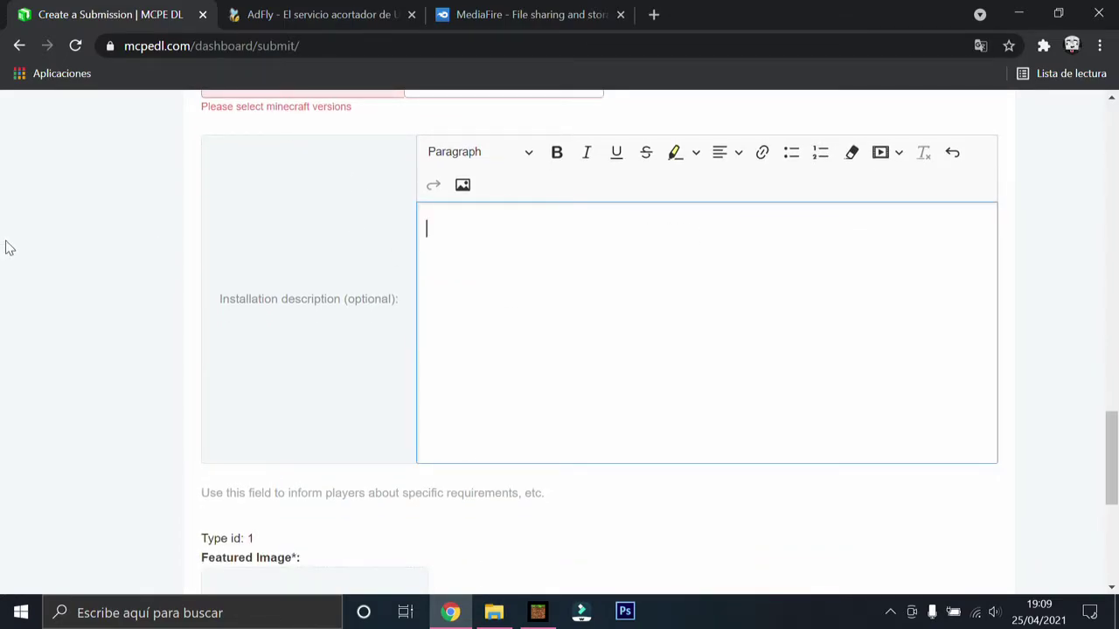
# Look over the AdFly earnings page and the URL field of Link 1 in the submission's Installation Details.
pyautogui.click(9, 304)
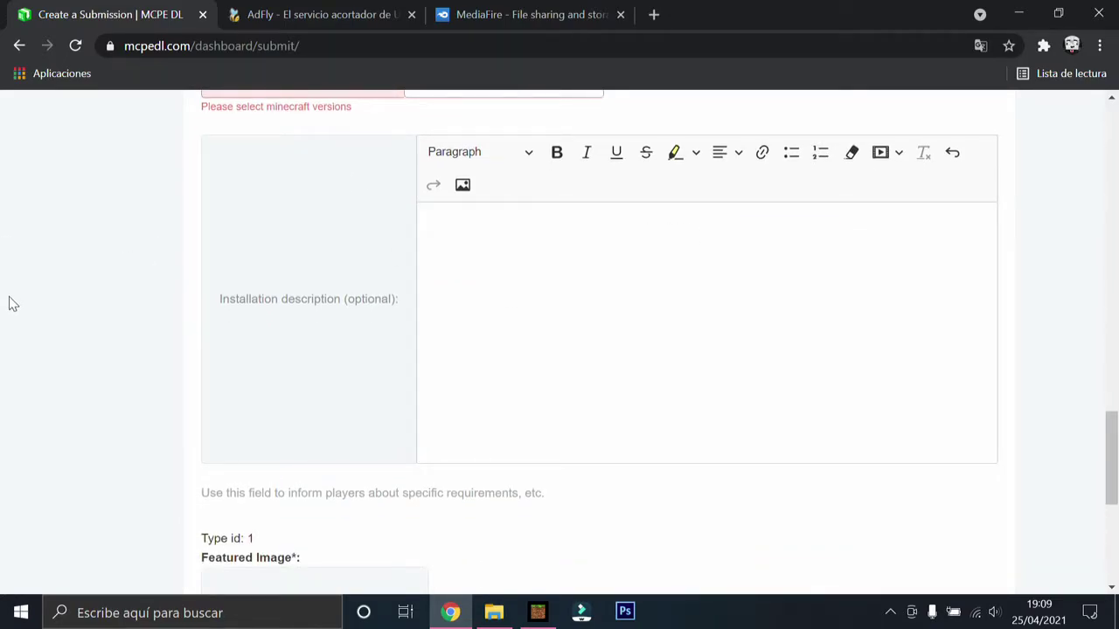
pyautogui.scroll(5, 366, 402)
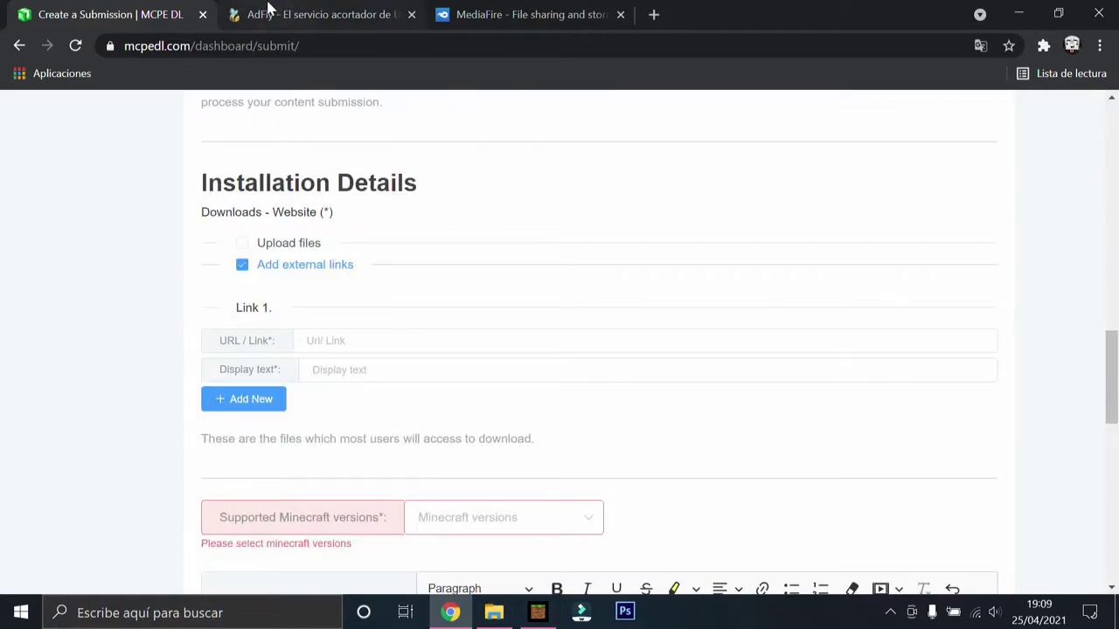
pyautogui.click(268, 9)
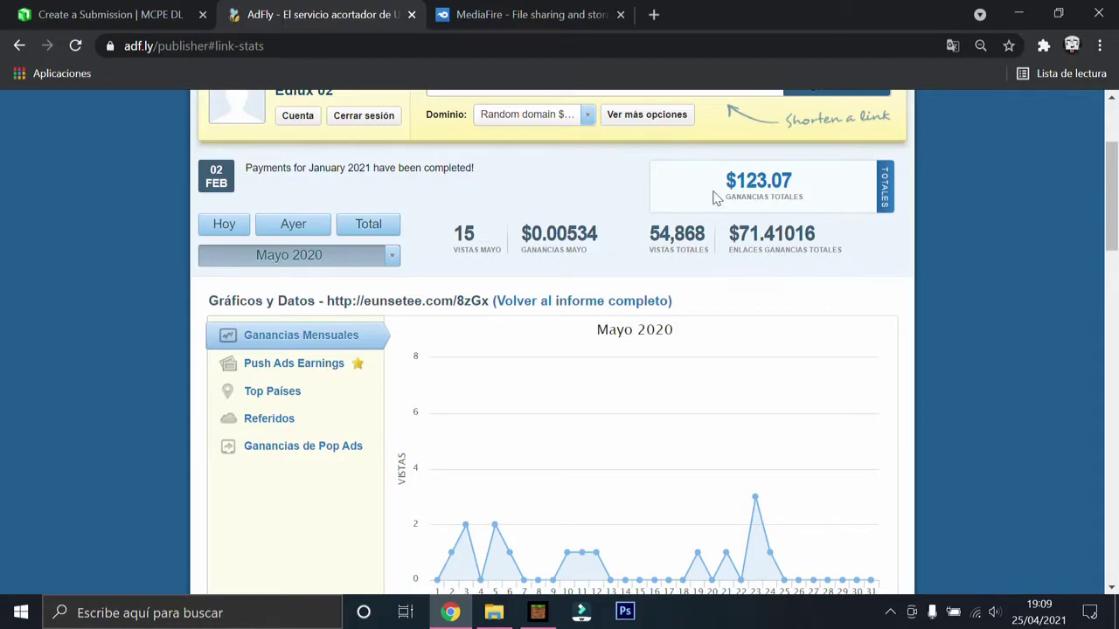
pyautogui.scroll(-5, 712, 206)
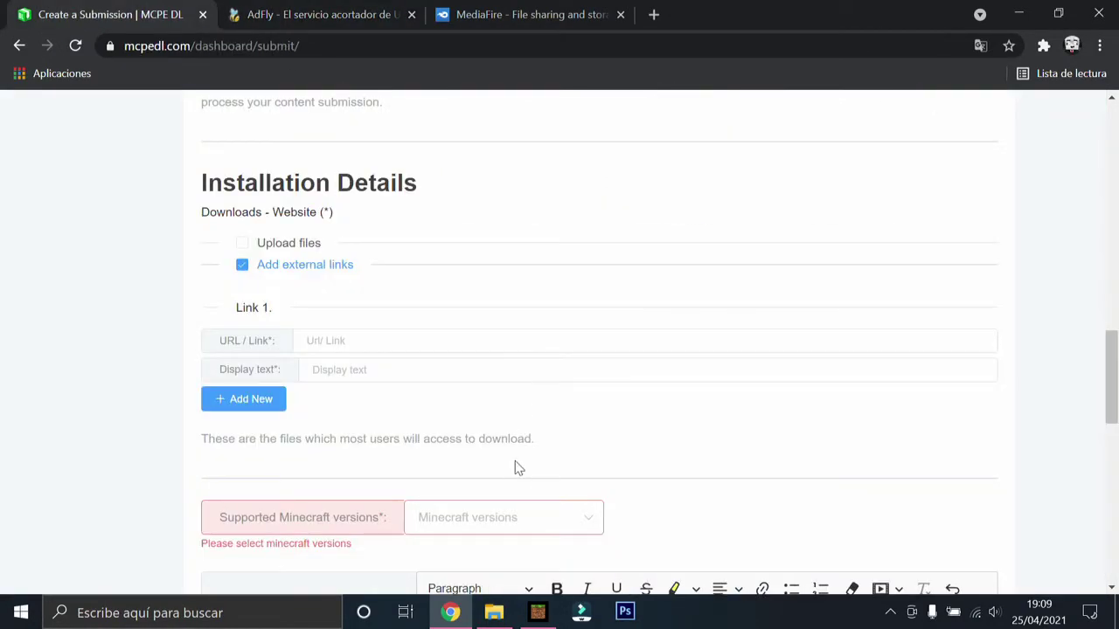
pyautogui.click(357, 343)
pyautogui.click(452, 318)
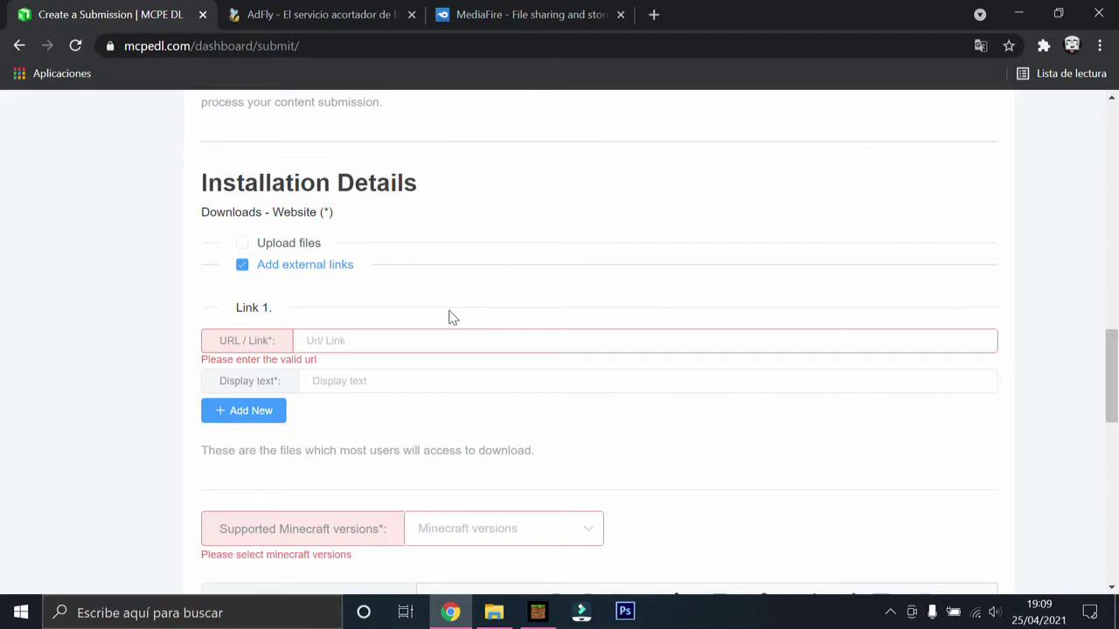
# Open mediafire.com in a new browser tab, dismiss the translation prompt and check the already open MediaFire files page.
pyautogui.click(651, 15)
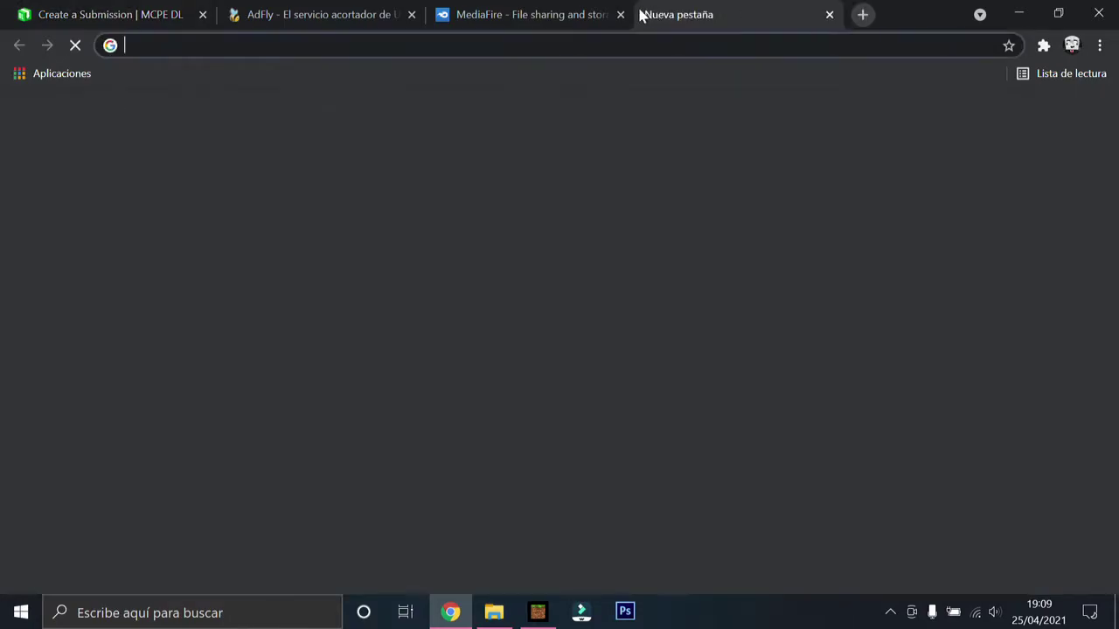
pyautogui.write('mediafire.com')
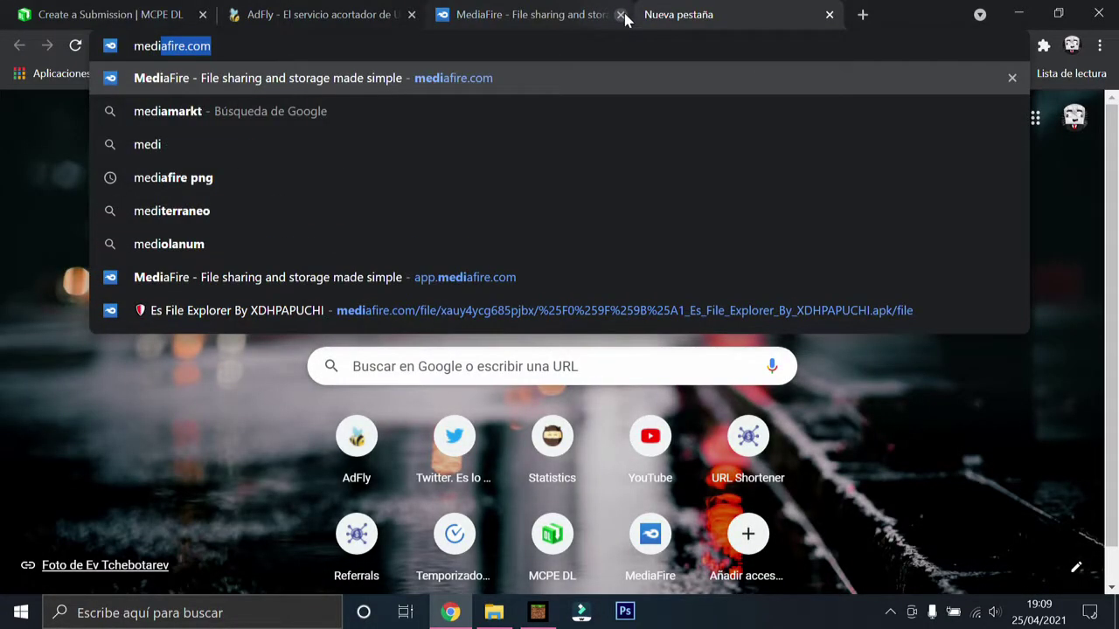
pyautogui.press('Return')
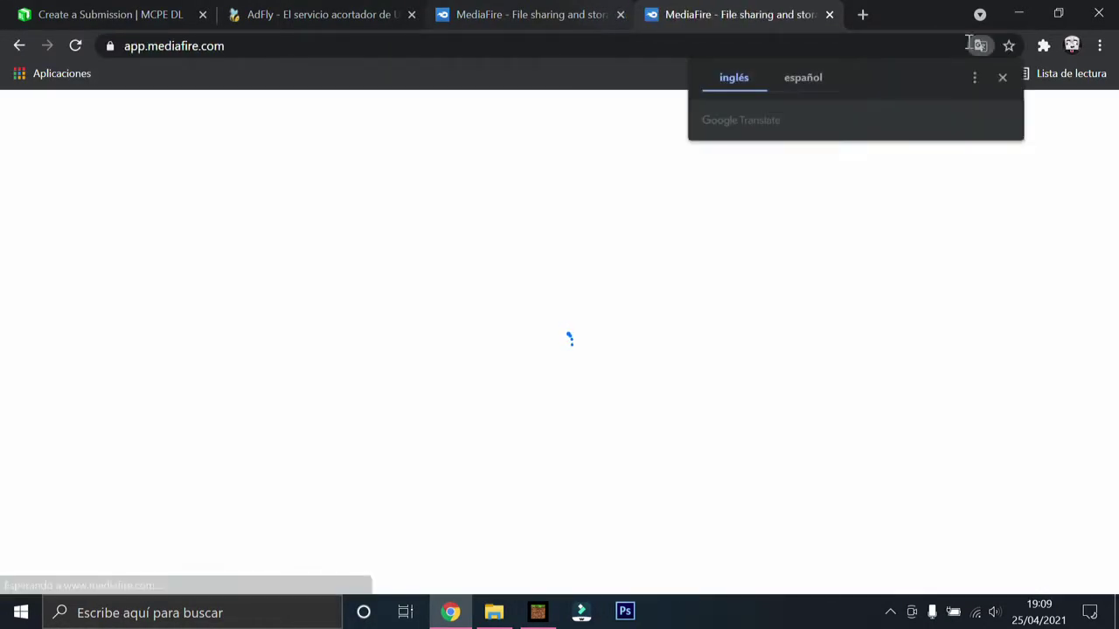
pyautogui.click(1007, 78)
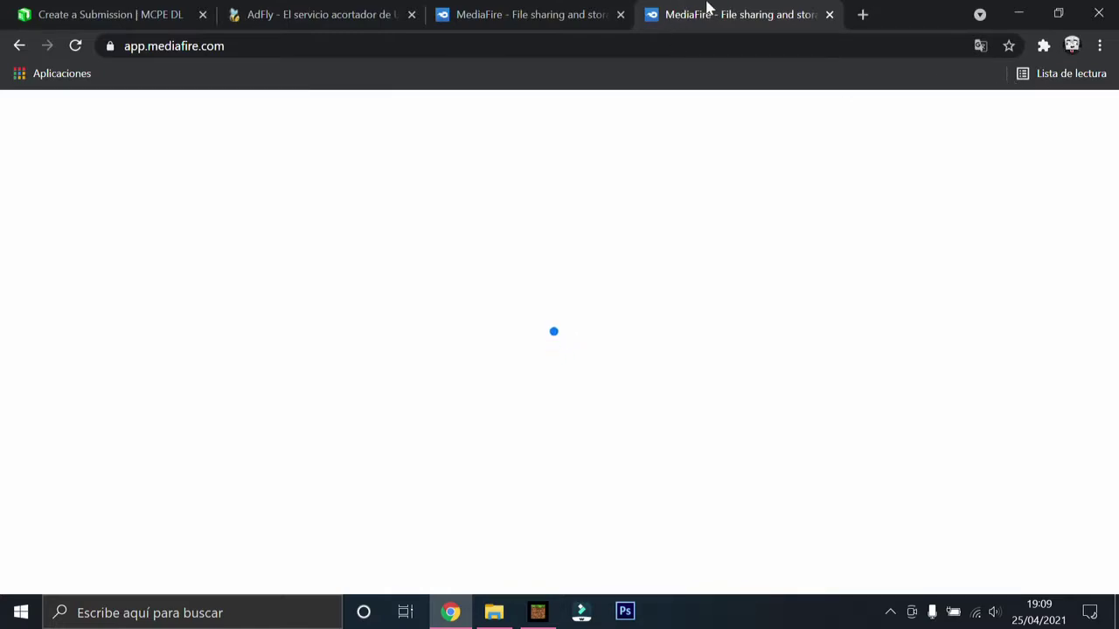
pyautogui.click(601, 12)
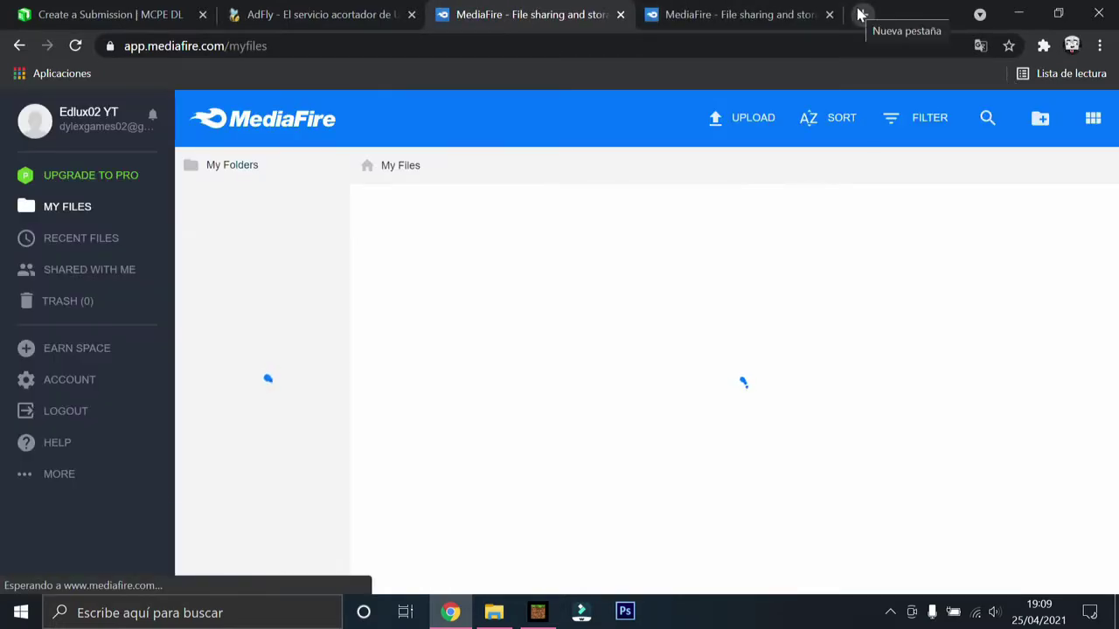
# Open fc.lc in a new browser tab and move that tab directly after the AdFly one.
pyautogui.click(862, 14)
pyautogui.write('fc.lc')
pyautogui.press('Return')
pyautogui.click(14, 13)
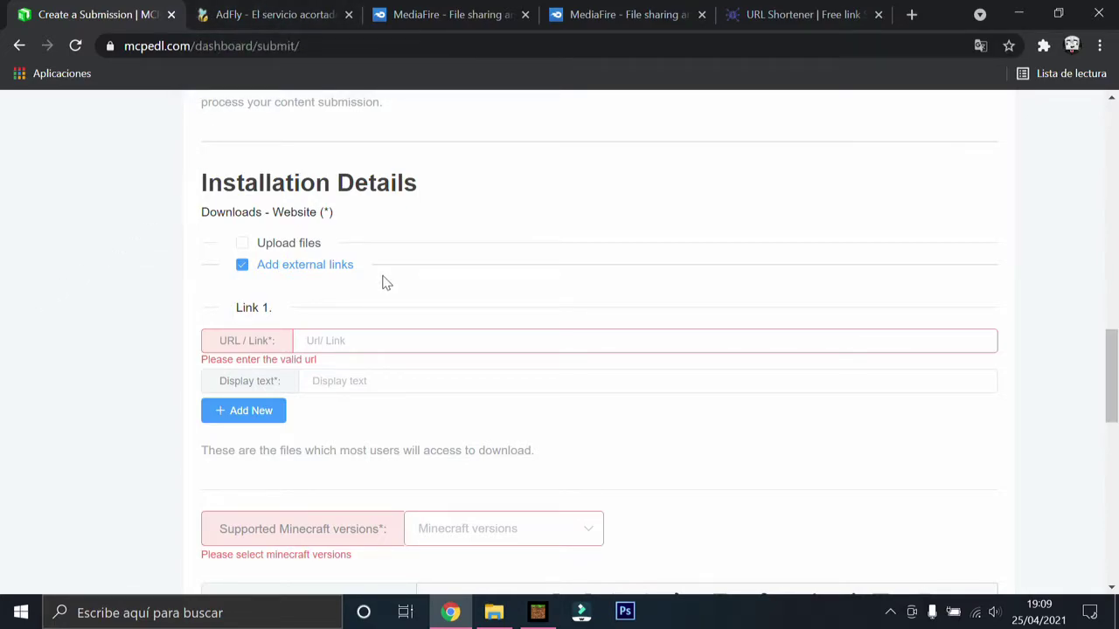
pyautogui.click(337, 11)
pyautogui.moveTo(749, 10); pyautogui.dragTo(438, 10)
pyautogui.scroll(-4, 418, 407)
pyautogui.scroll(4, 1056, 533)
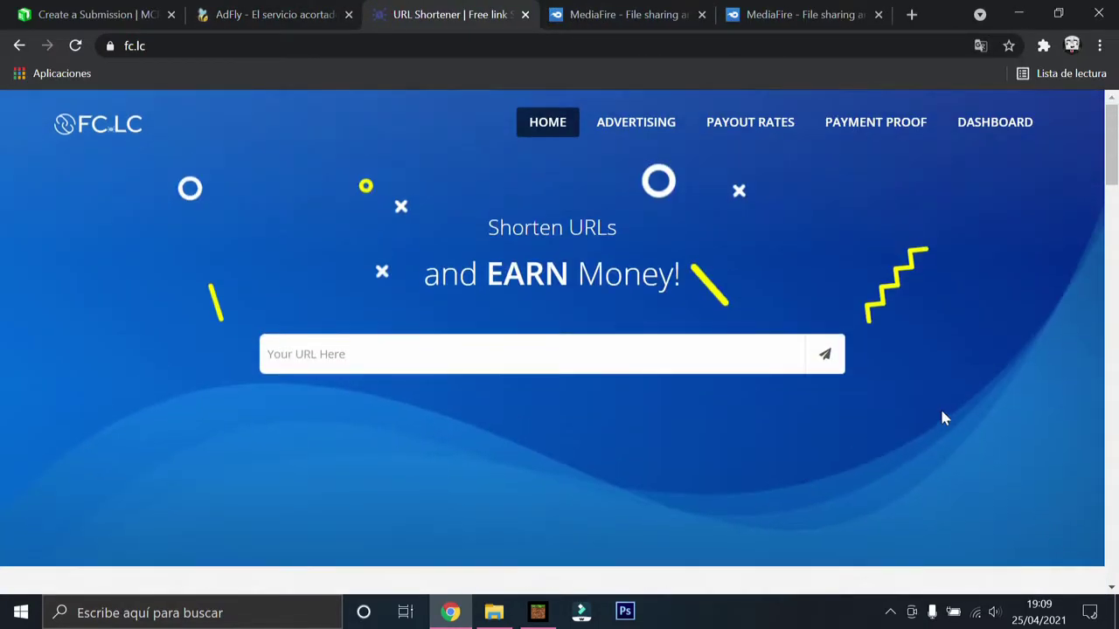
# Go to the fc.lc member dashboard at fc.lc/member/dashboard.
pyautogui.scroll(-9, 702, 429)
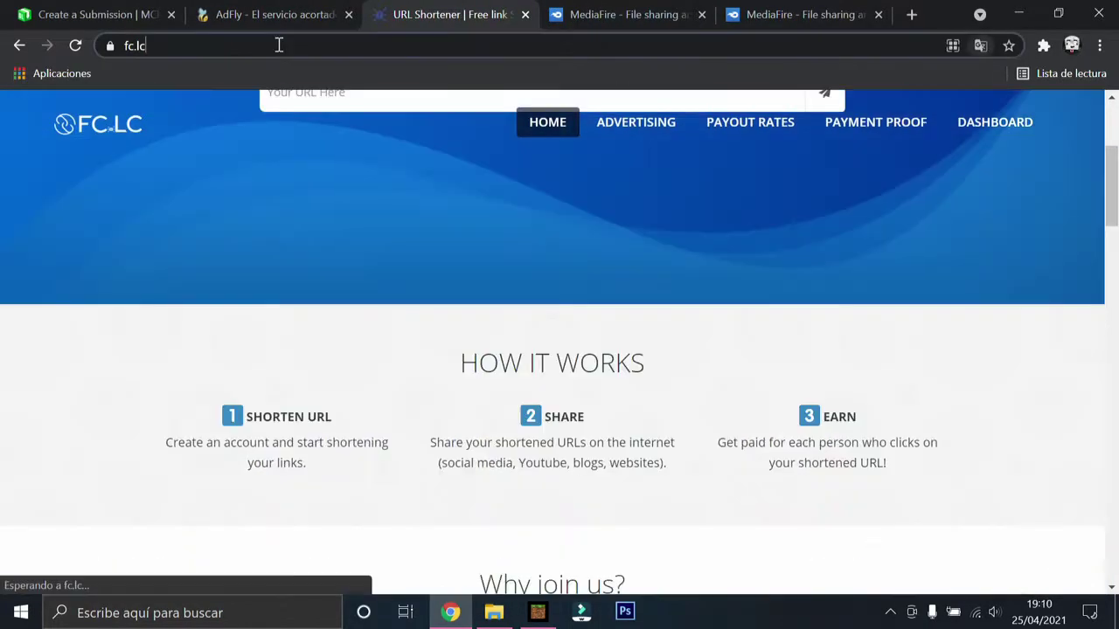
pyautogui.click(279, 45)
pyautogui.write('fc')
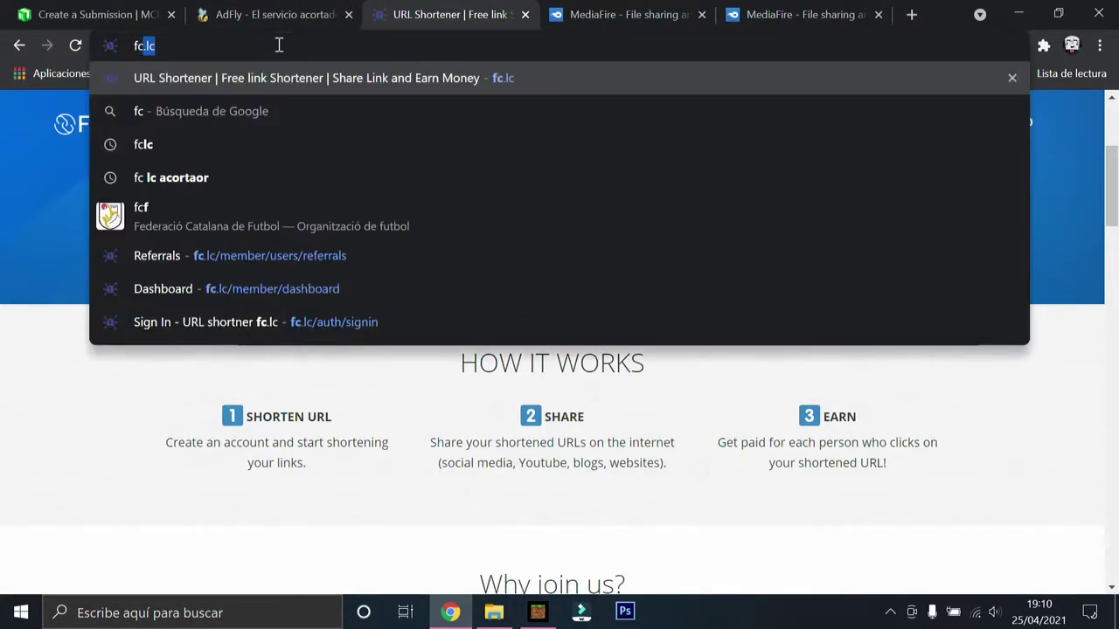
pyautogui.press('Up')
pyautogui.press('Up')
pyautogui.press('Return')
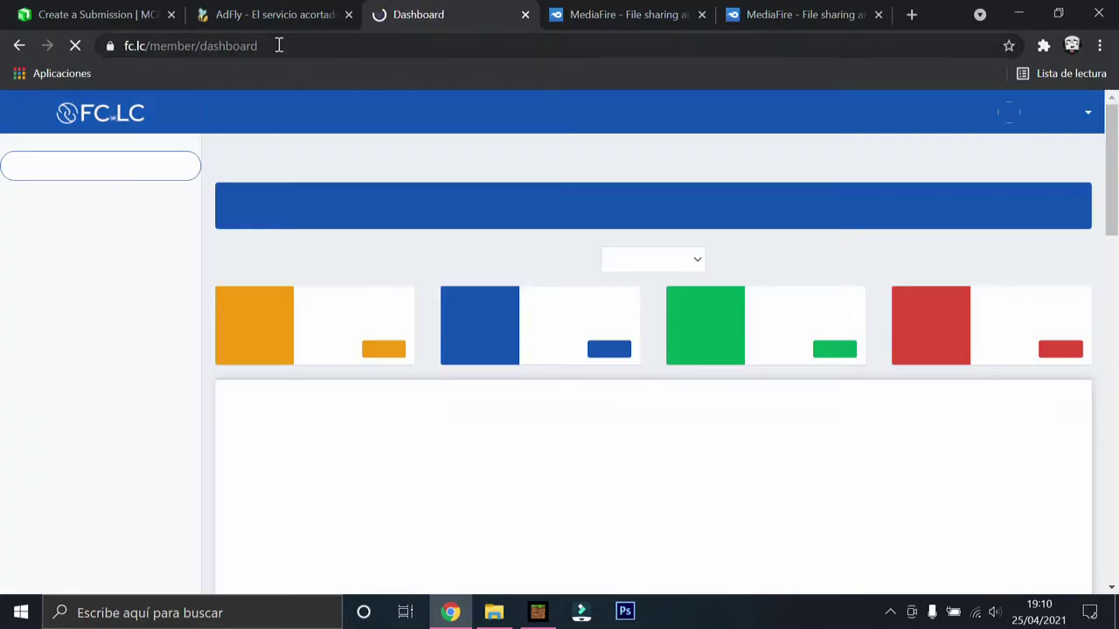
# Copy the MediaFire share link of 3z7iXxRzAAA=.mcworld and return to the fc.lc dashboard.
pyautogui.click(756, 9)
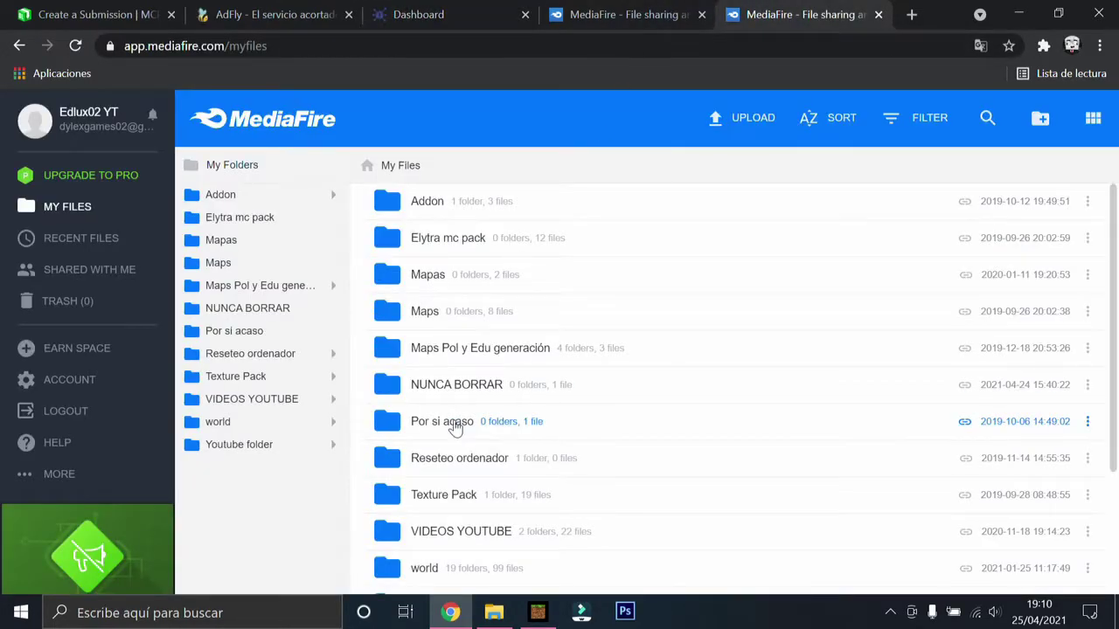
pyautogui.scroll(-2, 451, 525)
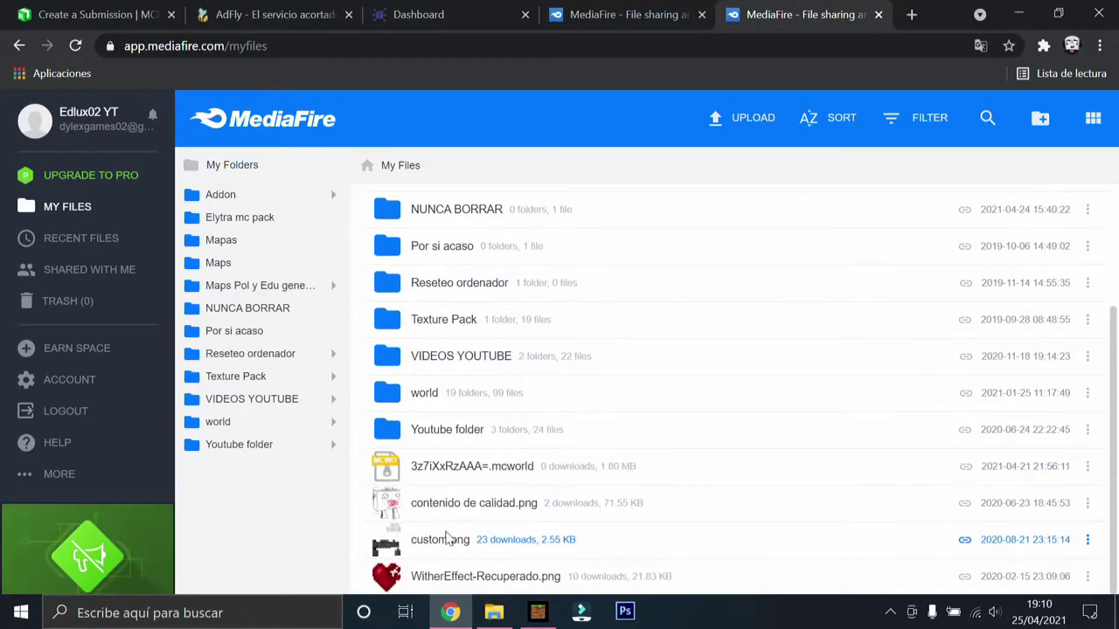
pyautogui.click(965, 472)
pyautogui.hotkey('ctrl', '3')
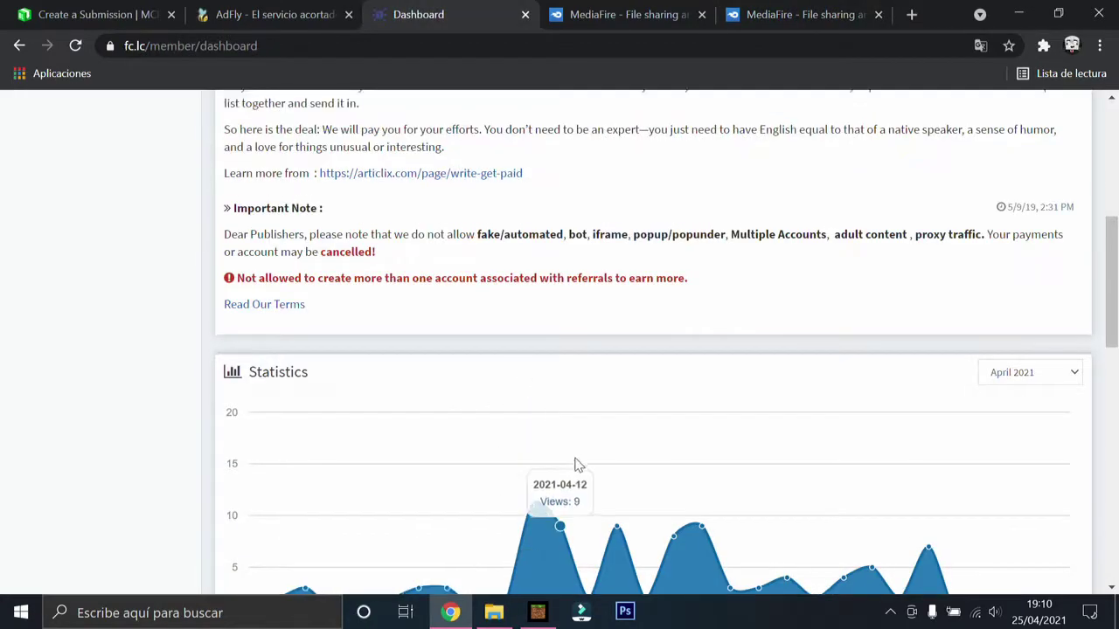
# Examine the announcements, the April 2021 statistics chart and the daily reports on the fc.lc dashboard.
pyautogui.scroll(4, 1026, 194)
pyautogui.click(804, 14)
pyautogui.click(429, 14)
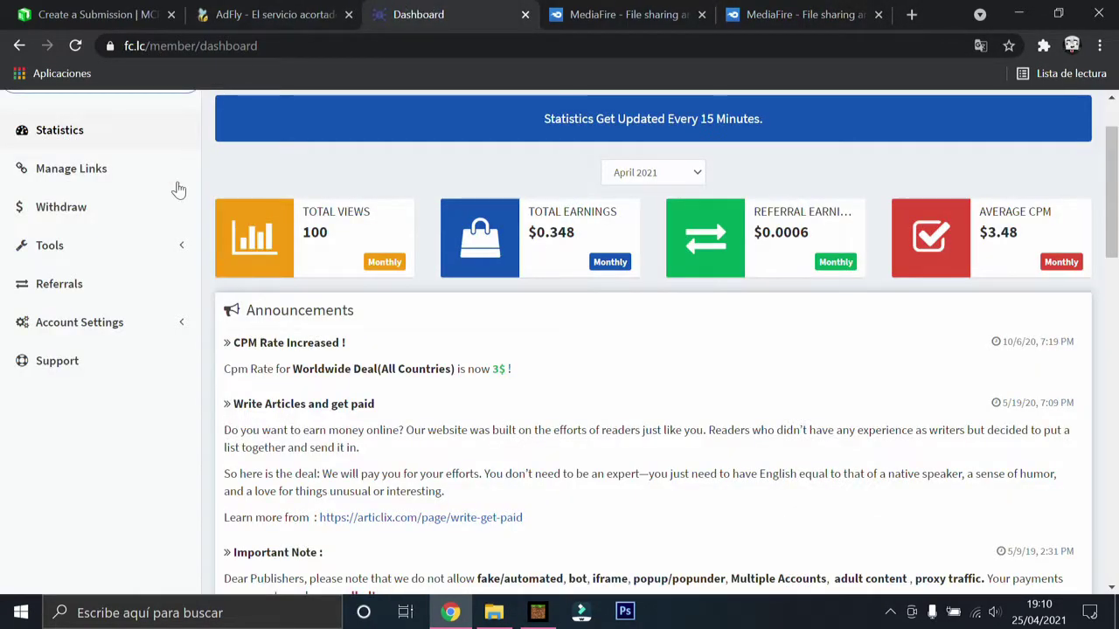
pyautogui.scroll(-5, 412, 470)
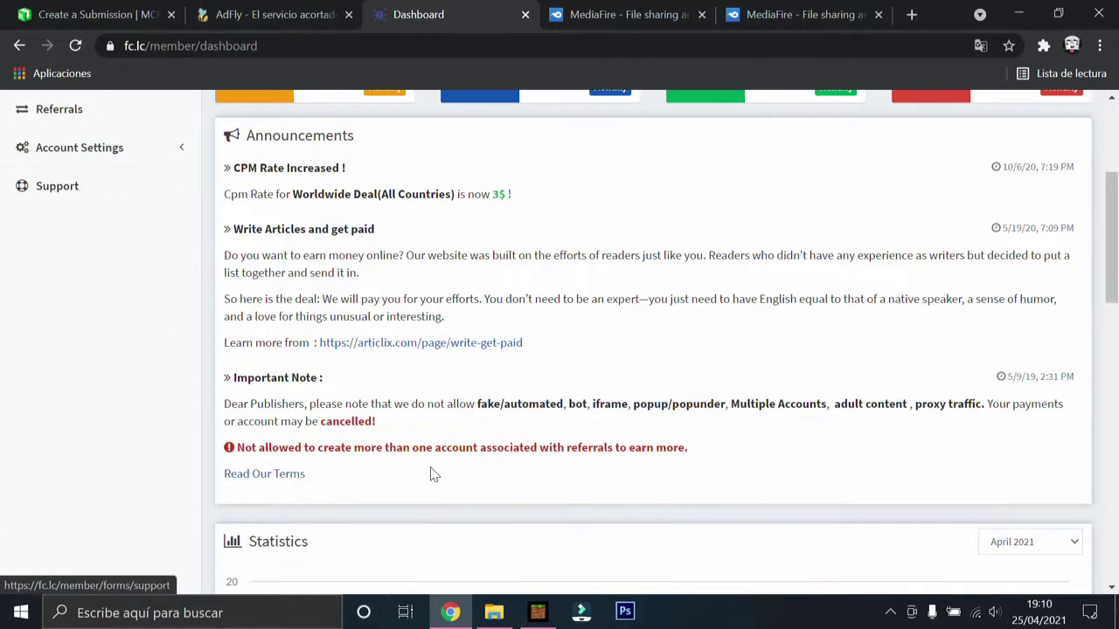
pyautogui.scroll(-3, 501, 481)
pyautogui.scroll(-6, 560, 467)
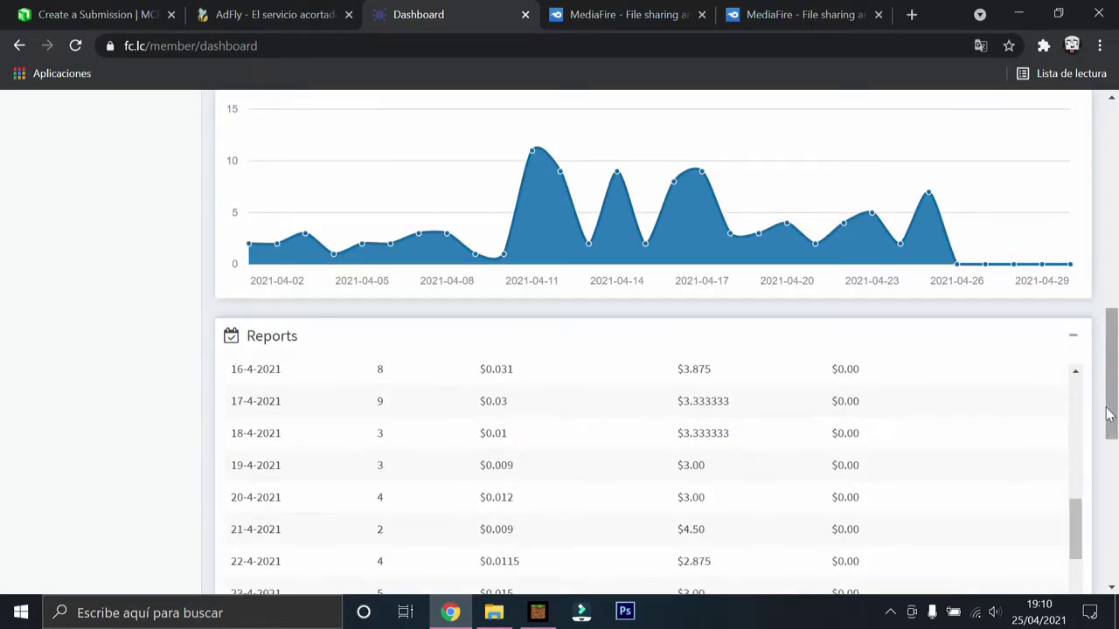
pyautogui.scroll(8, 1096, 377)
# Create a new fc.lc shortened link from the copied MediaFire URL of the .mcworld file.
pyautogui.click(100, 166)
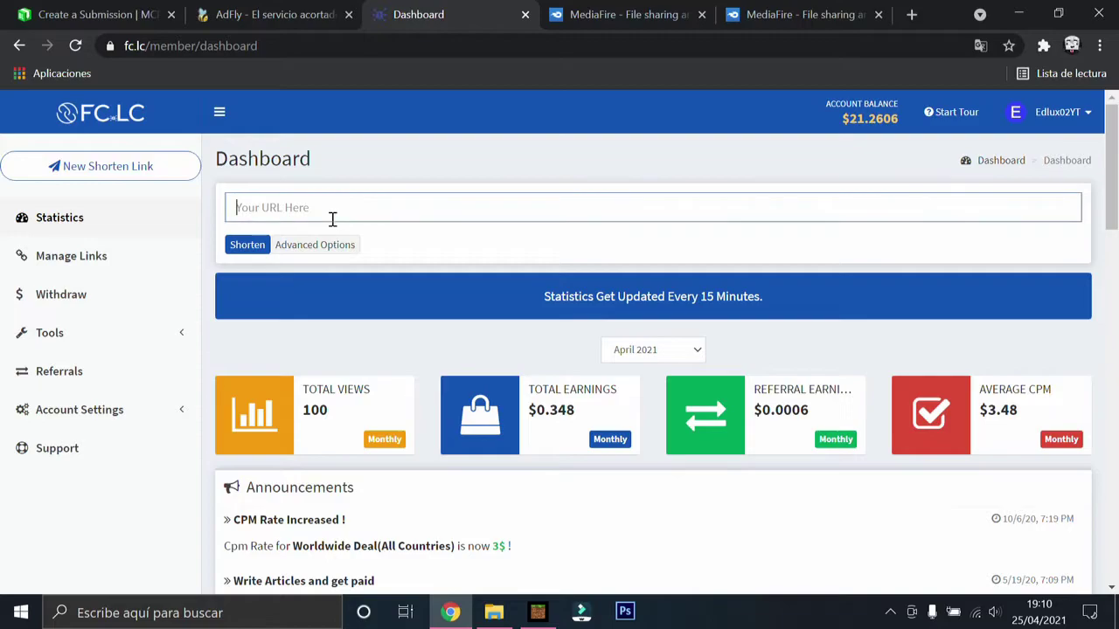
pyautogui.click(332, 221)
pyautogui.hotkey('ctrl', 'v')
pyautogui.moveTo(820, 210); pyautogui.dragTo(73, 213)
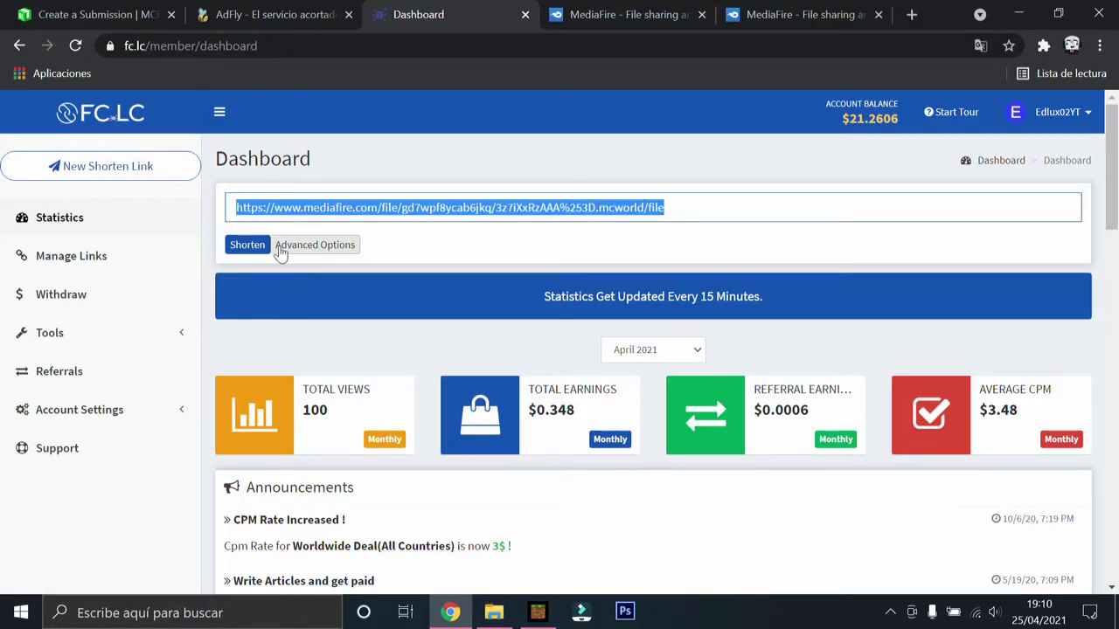
pyautogui.click(245, 248)
# Copy the shortened fc.lc link and paste it into AdFly's link-shortening field.
pyautogui.click(408, 274)
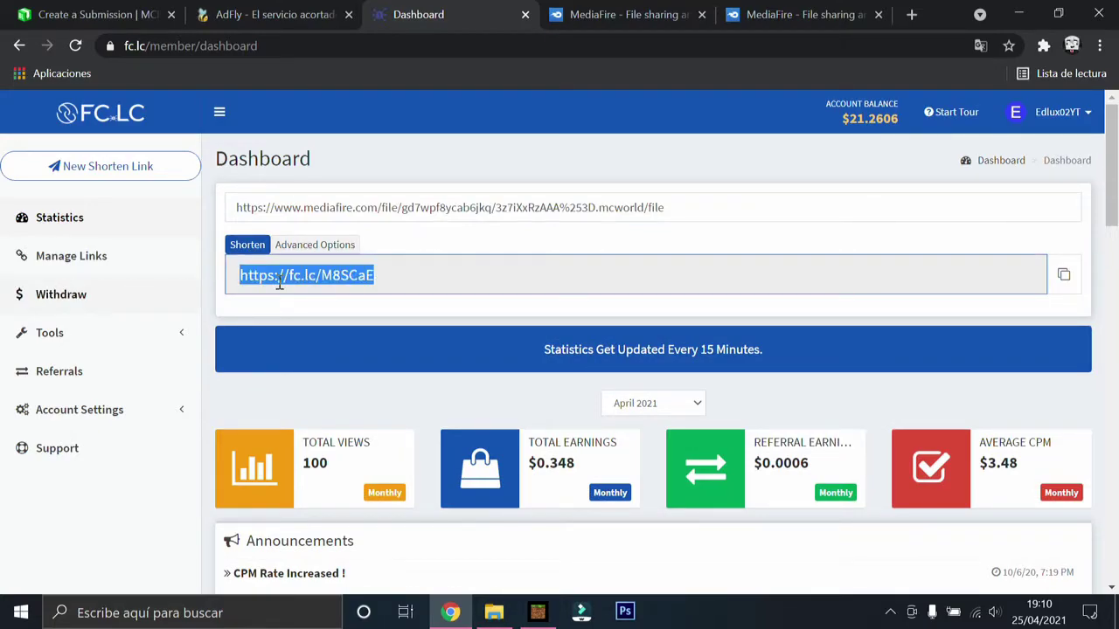
pyautogui.hotkey('ctrl', 'shift', 'Tab')
pyautogui.scroll(10, 612, 455)
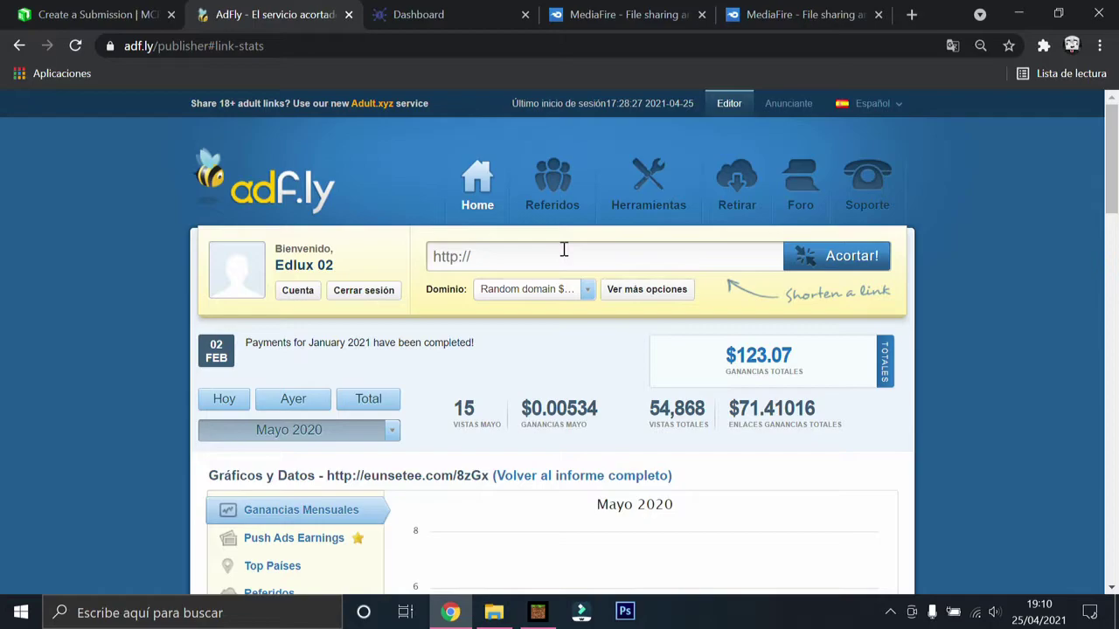
pyautogui.click(564, 256)
pyautogui.hotkey('ctrl', 'v')
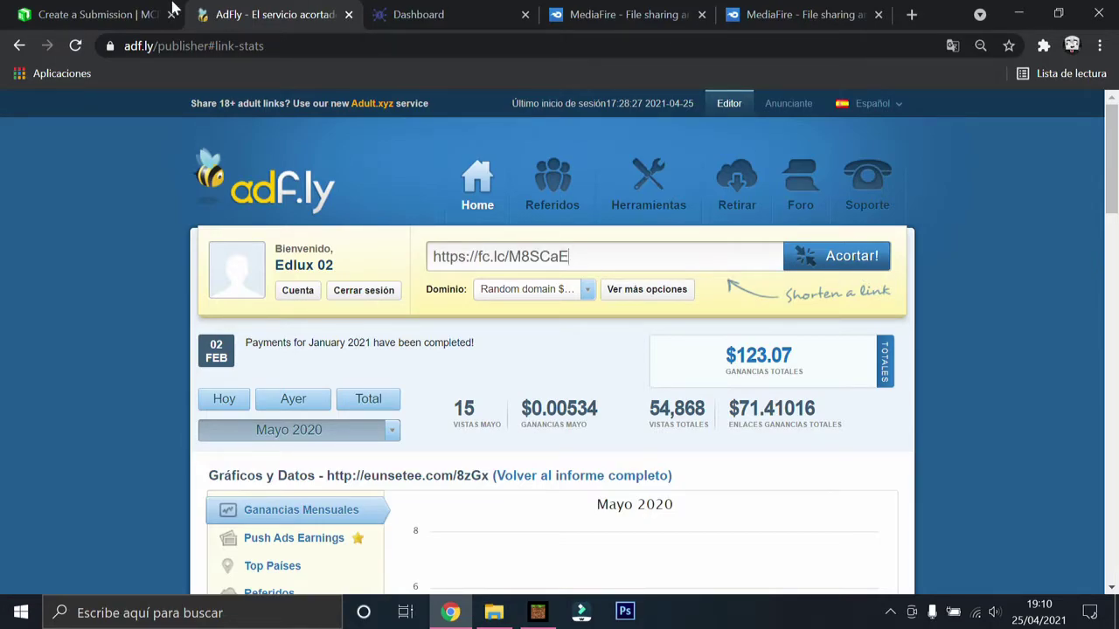
# Review the submission's link section, AdFly's May 2020 visit and Push Ads earnings charts, and the fc.lc dashboard earnings.
pyautogui.click(39, 12)
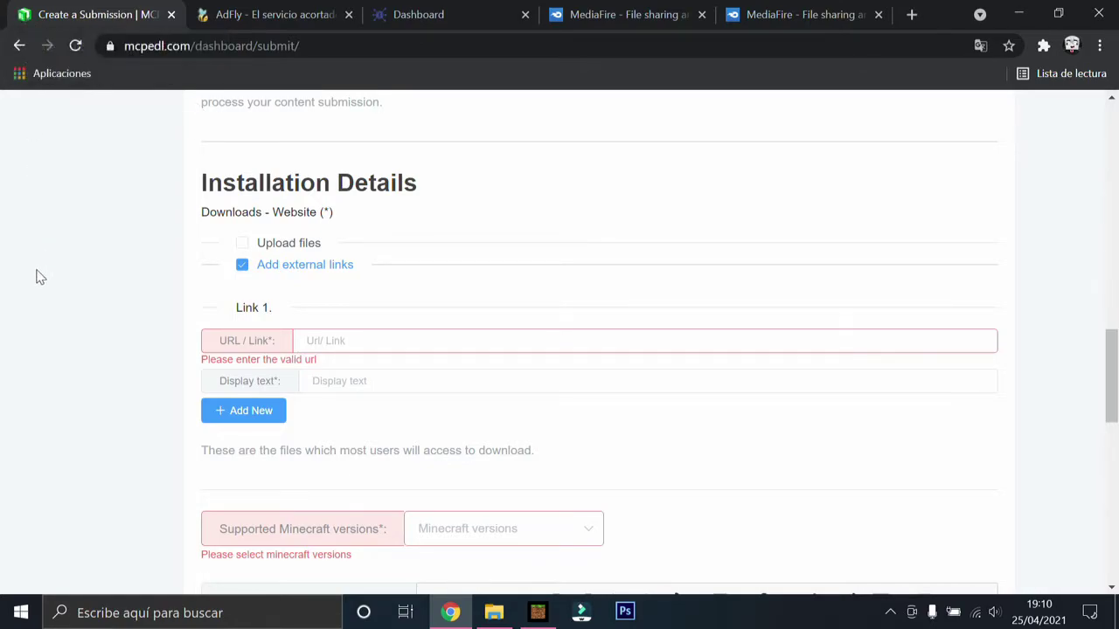
pyautogui.click(263, 14)
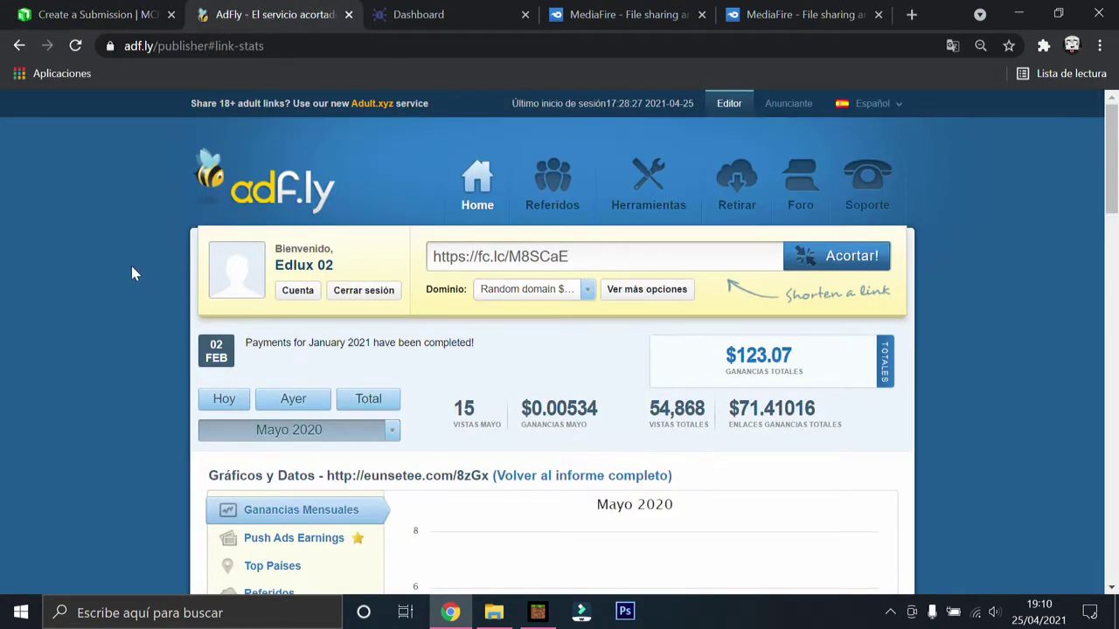
pyautogui.click(91, 12)
pyautogui.click(240, 7)
pyautogui.scroll(-7, 457, 440)
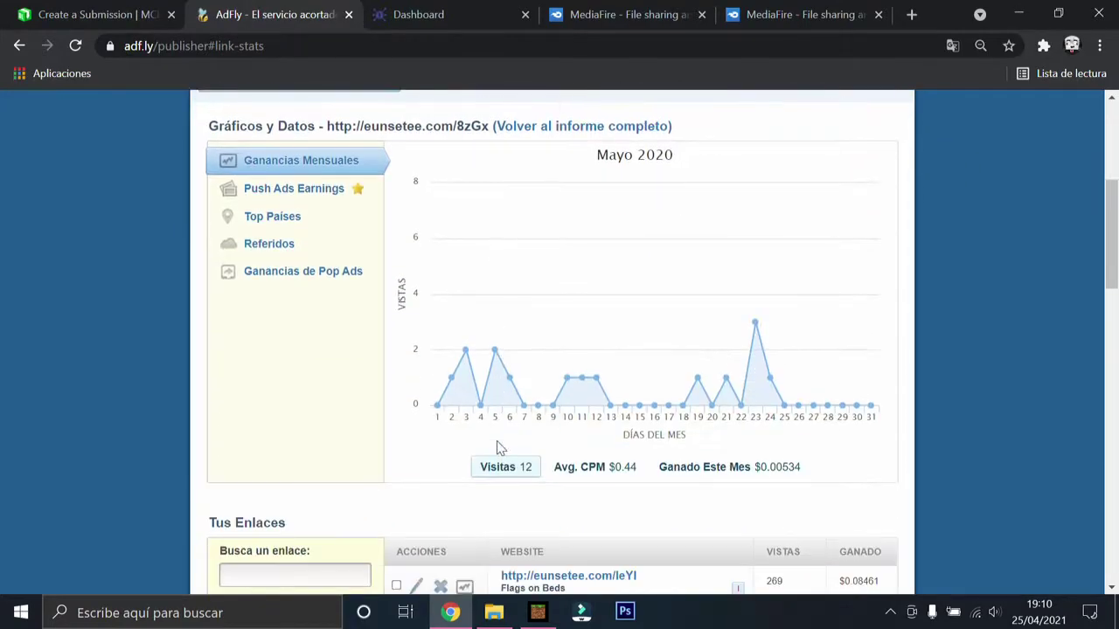
pyautogui.scroll(4, 567, 556)
pyautogui.click(300, 274)
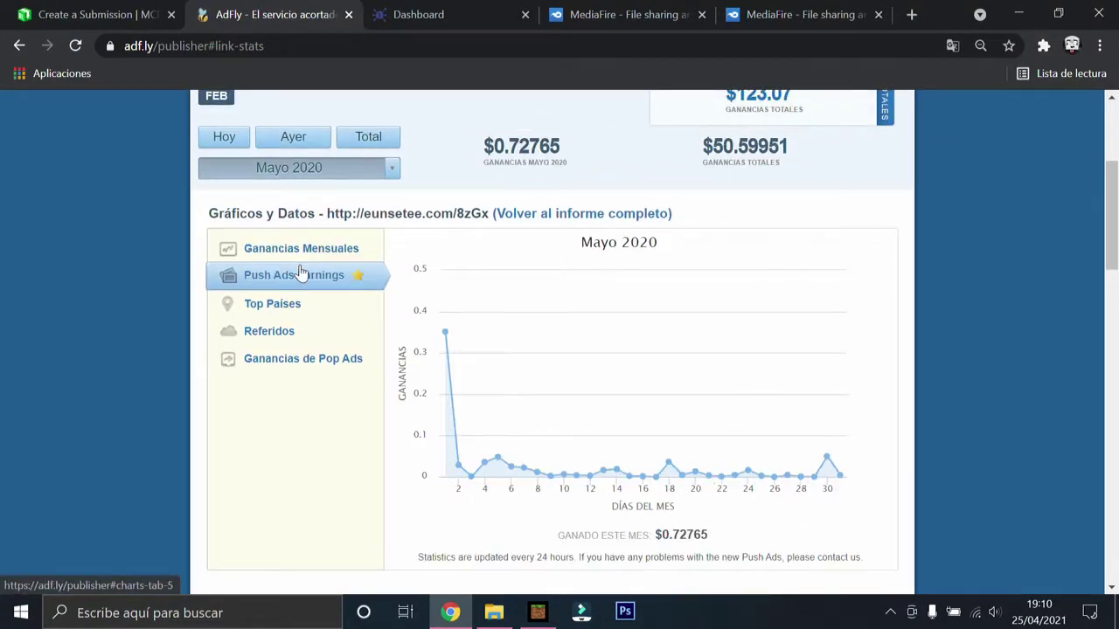
pyautogui.click(429, 14)
pyautogui.scroll(-2, 564, 445)
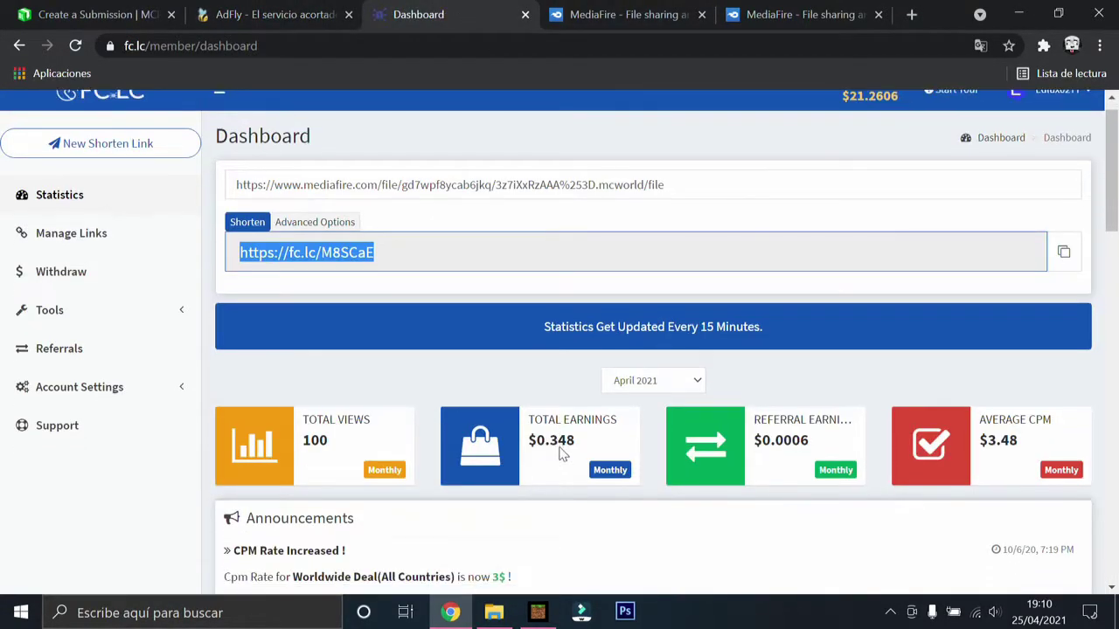
# Look through the MediaFire file list and the AdFly list of shortened links.
pyautogui.click(644, 12)
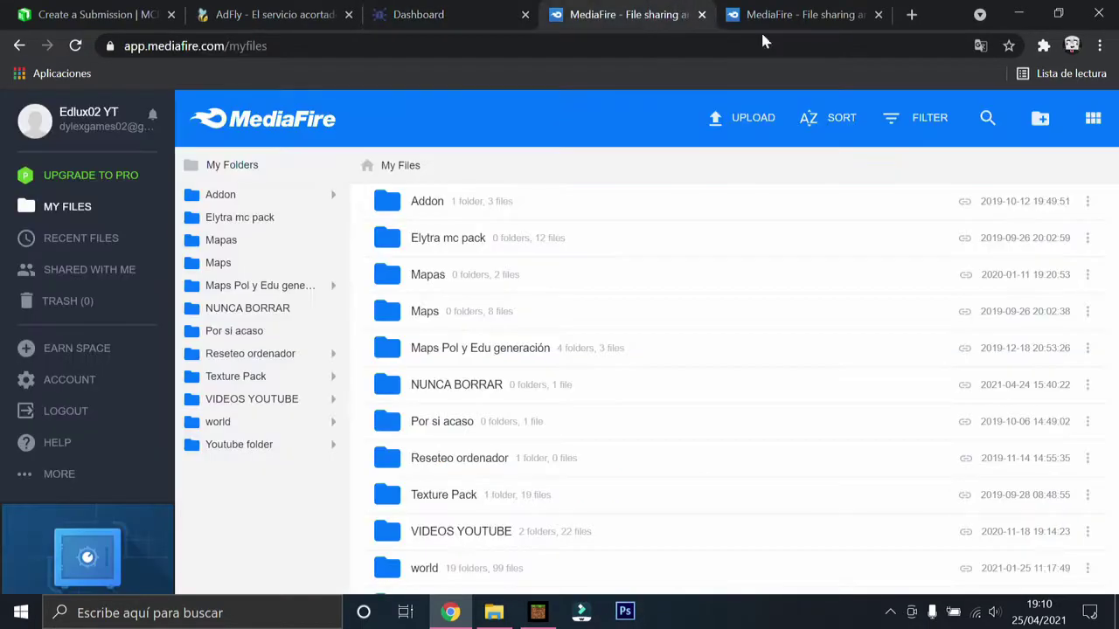
pyautogui.scroll(-2, 527, 473)
pyautogui.click(746, 11)
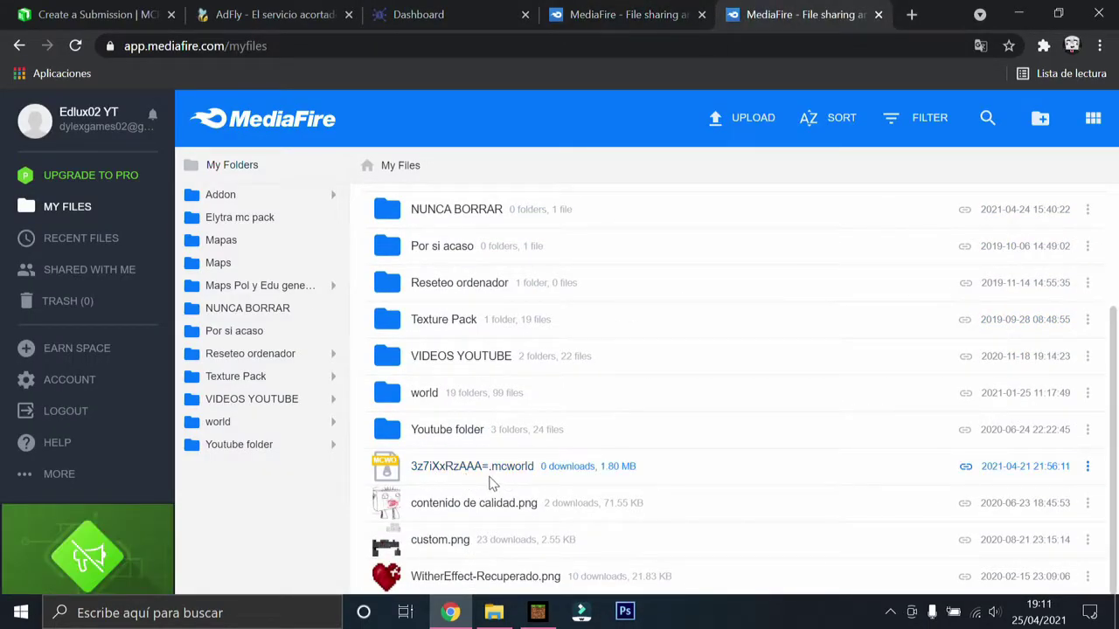
pyautogui.click(271, 14)
pyautogui.scroll(-5, 368, 321)
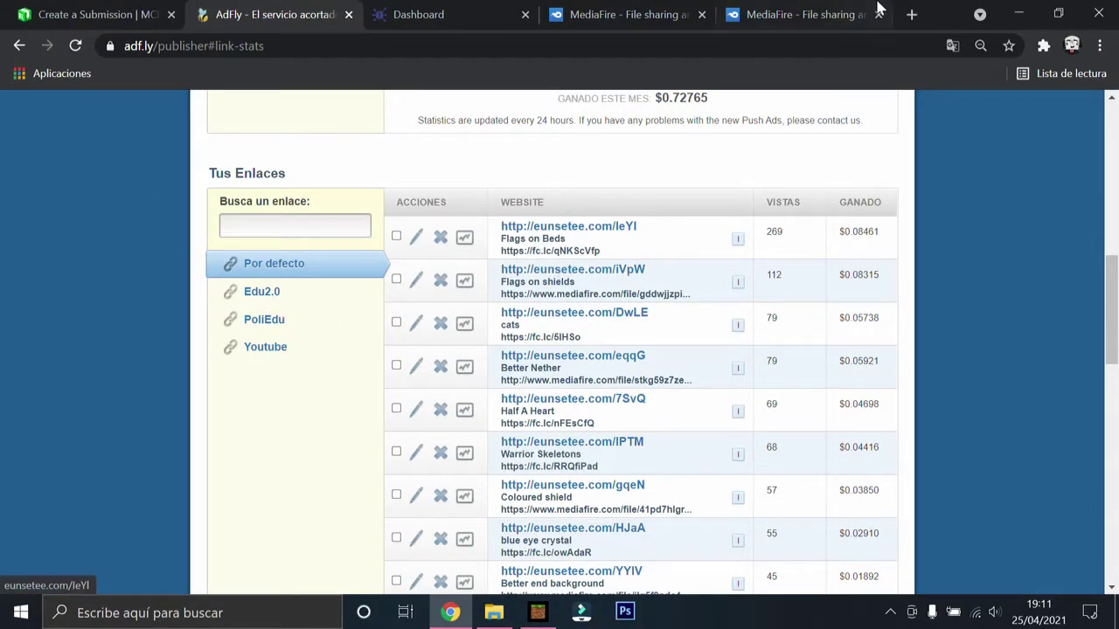
pyautogui.click(813, 14)
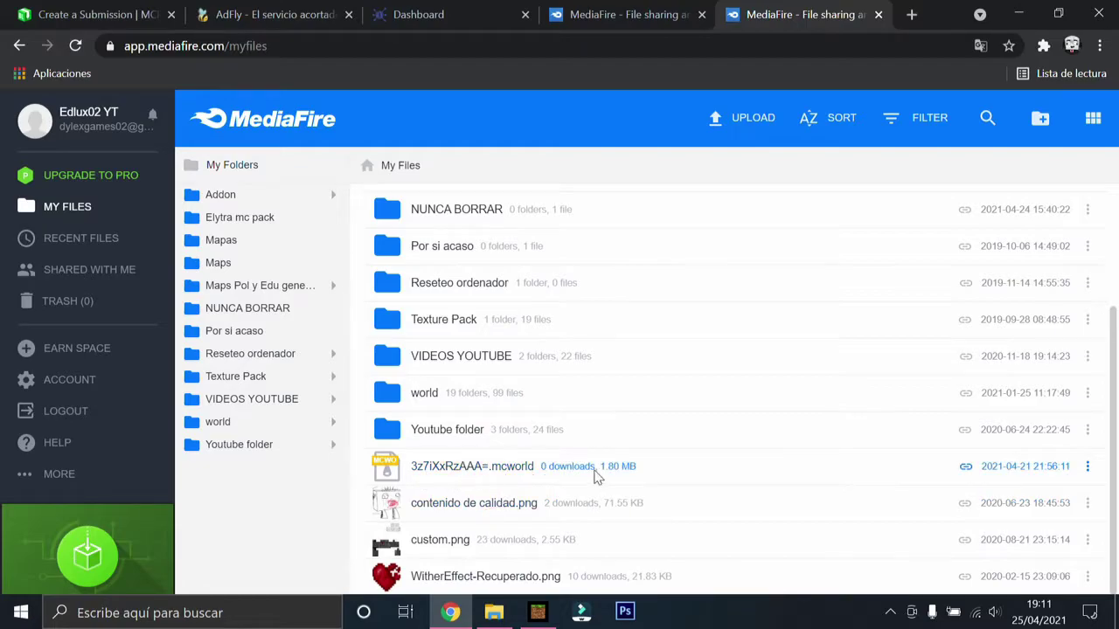
pyautogui.click(659, 4)
pyautogui.click(271, 14)
pyautogui.click(419, 14)
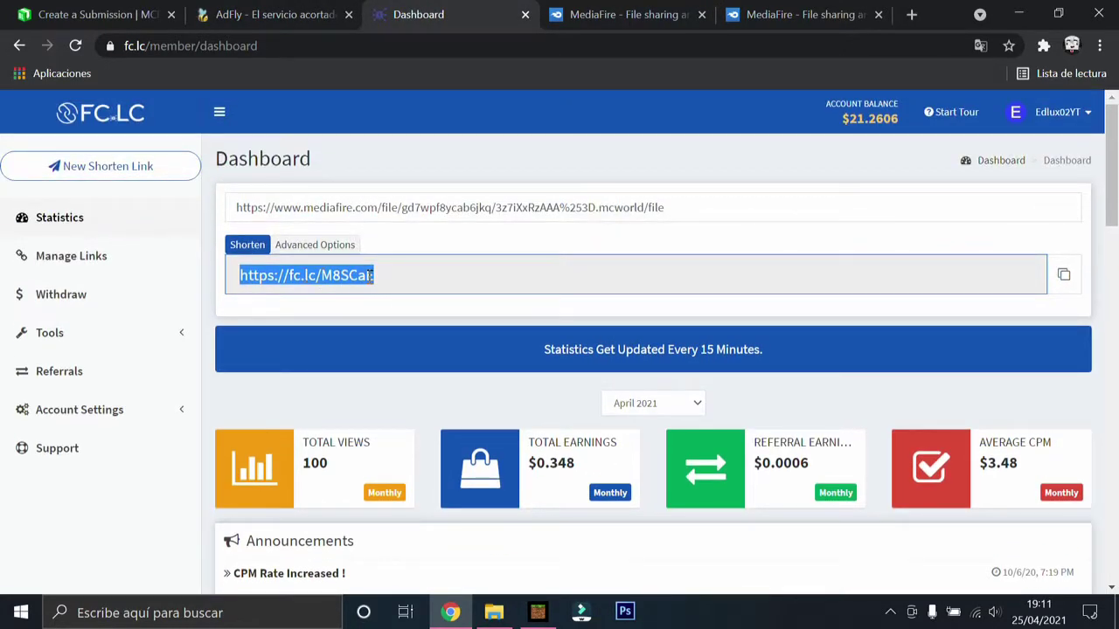
pyautogui.moveTo(494, 274); pyautogui.dragTo(232, 277)
pyautogui.hotkey('ctrl', 'c')
pyautogui.rightClick(286, 277)
pyautogui.click(347, 295)
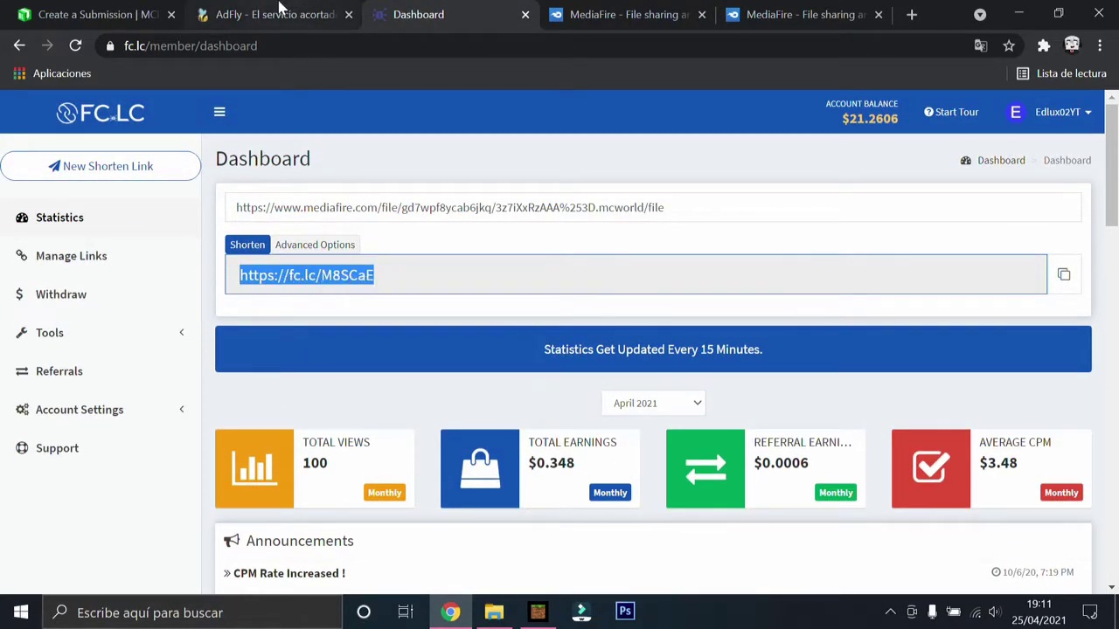
pyautogui.click(278, 14)
pyautogui.scroll(2, 472, 469)
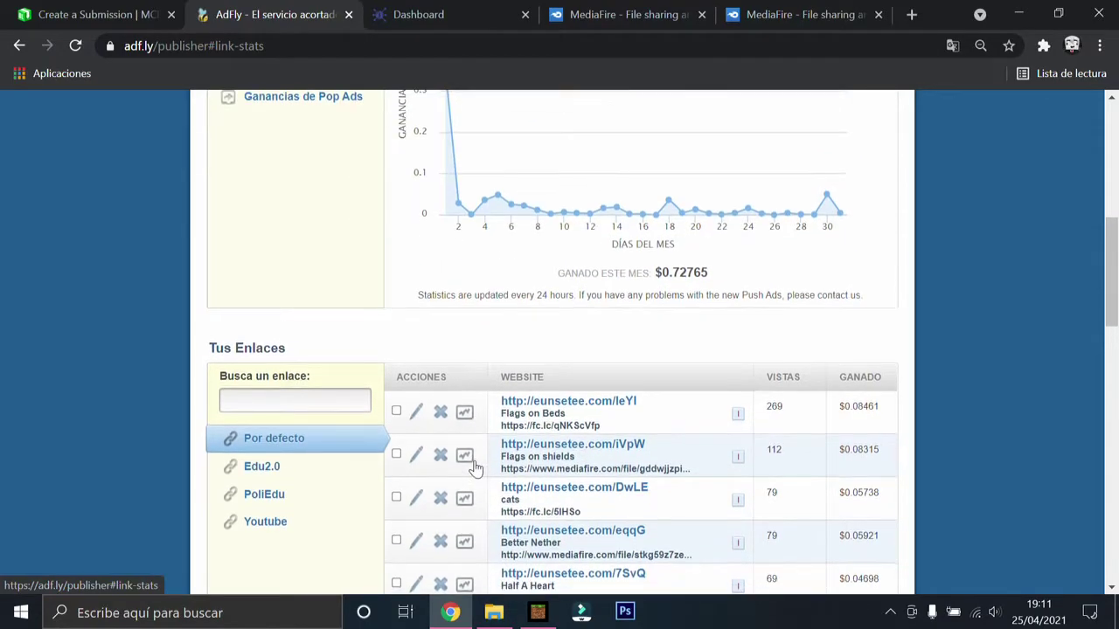
pyautogui.click(416, 414)
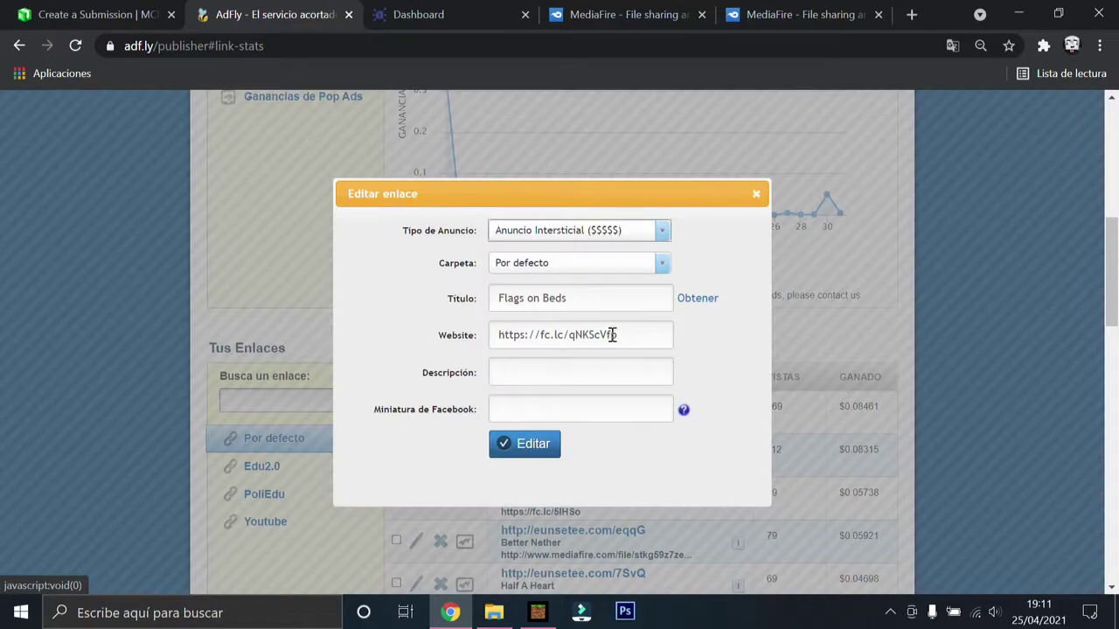
pyautogui.moveTo(643, 332); pyautogui.dragTo(496, 341)
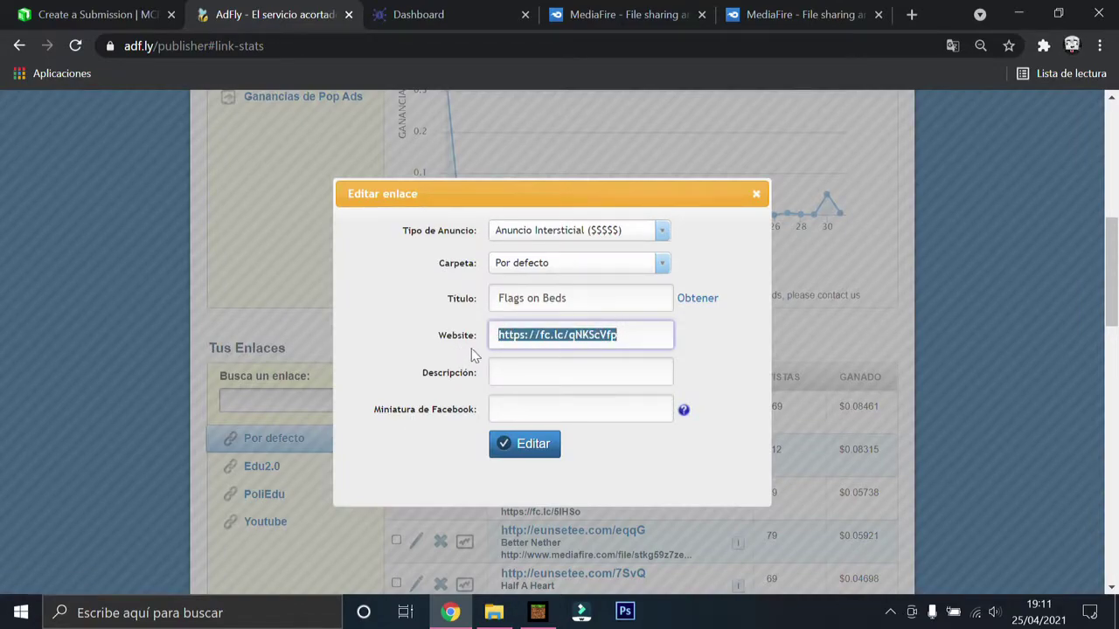
pyautogui.press('BackSpace')
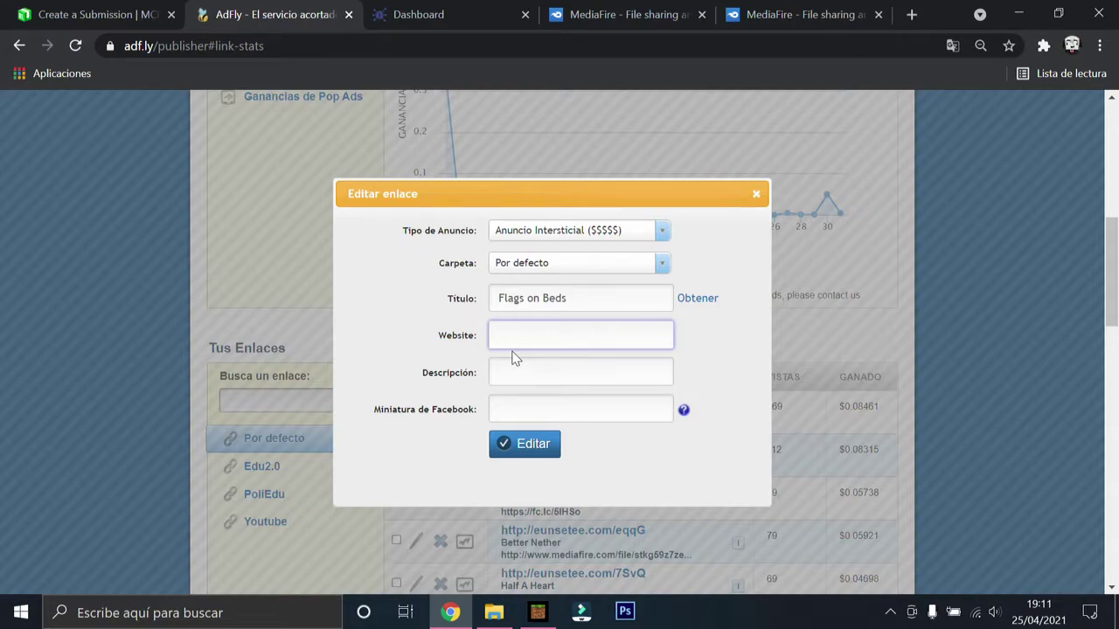
pyautogui.write('ht')
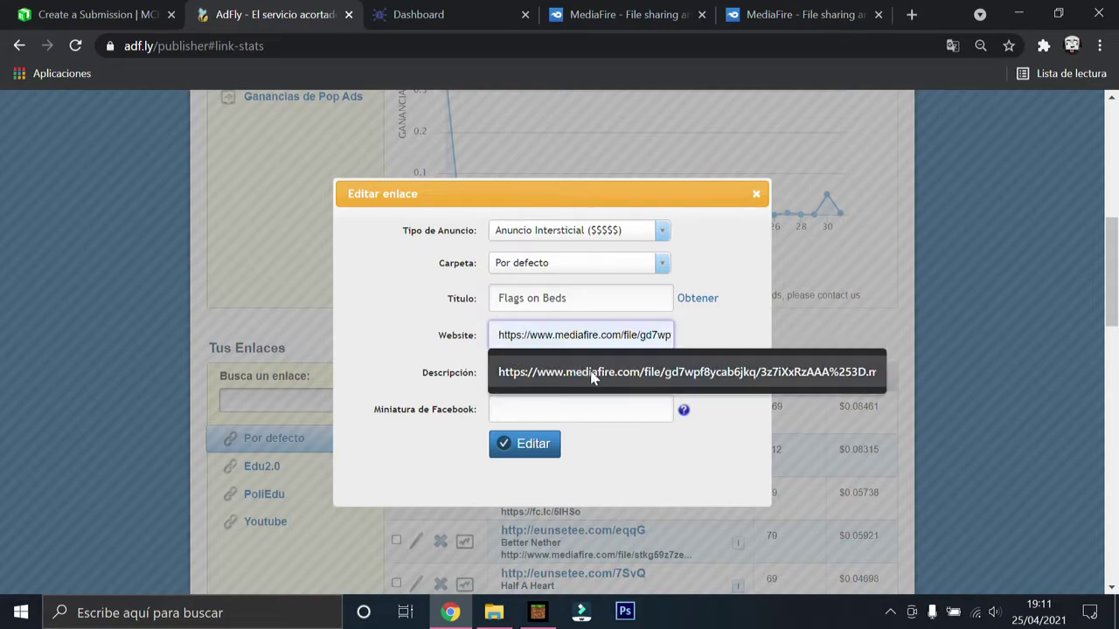
pyautogui.click(598, 373)
pyautogui.tripleClick(626, 339)
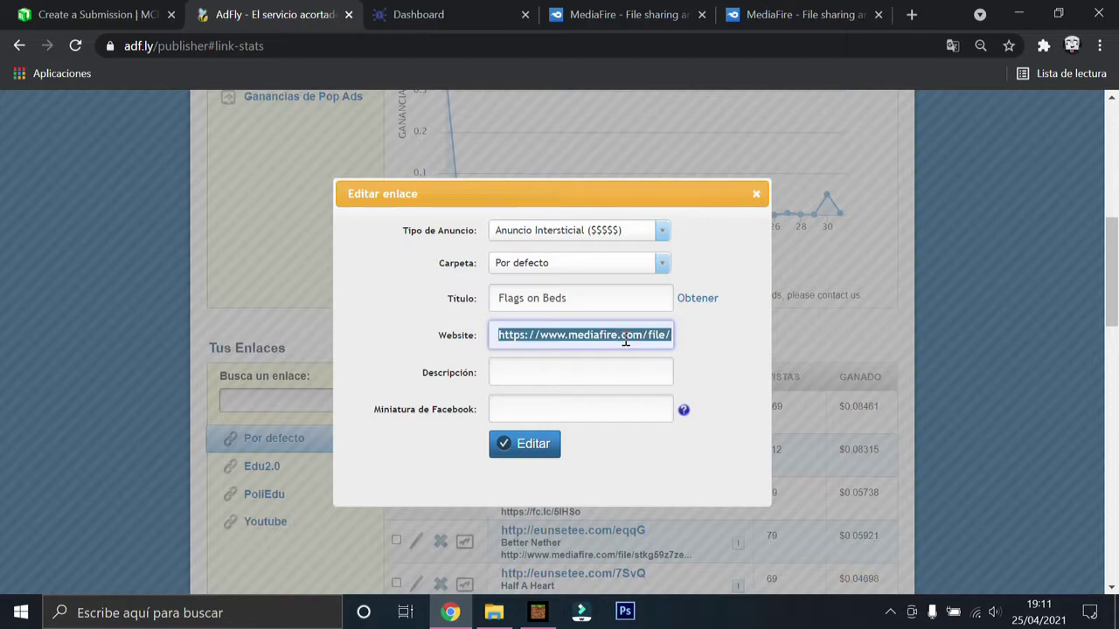
pyautogui.press('BackSpace')
pyautogui.hotkey('ctrl', 'v')
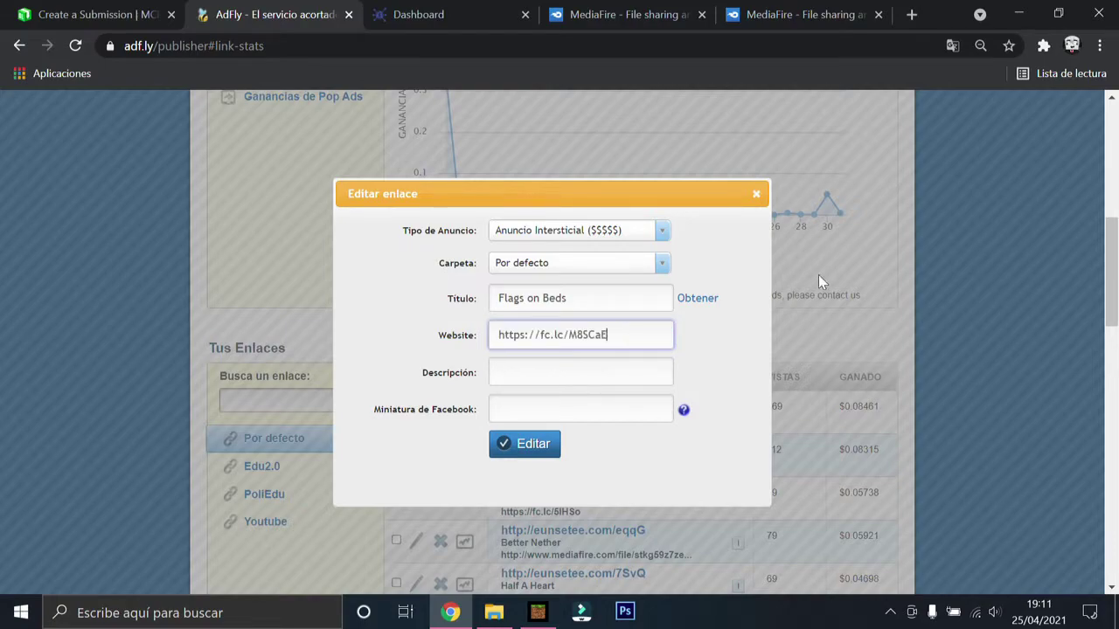
pyautogui.click(708, 365)
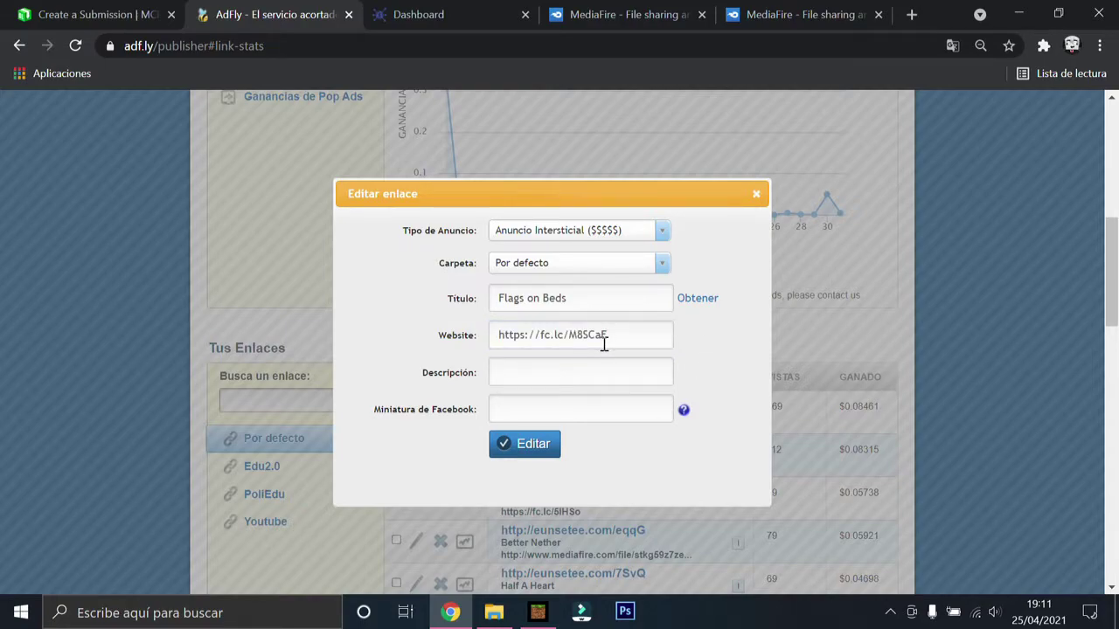
pyautogui.moveTo(525, 334); pyautogui.dragTo(666, 329)
pyautogui.hotkey('ctrl', 'z')
pyautogui.hotkey('ctrl', 'z')
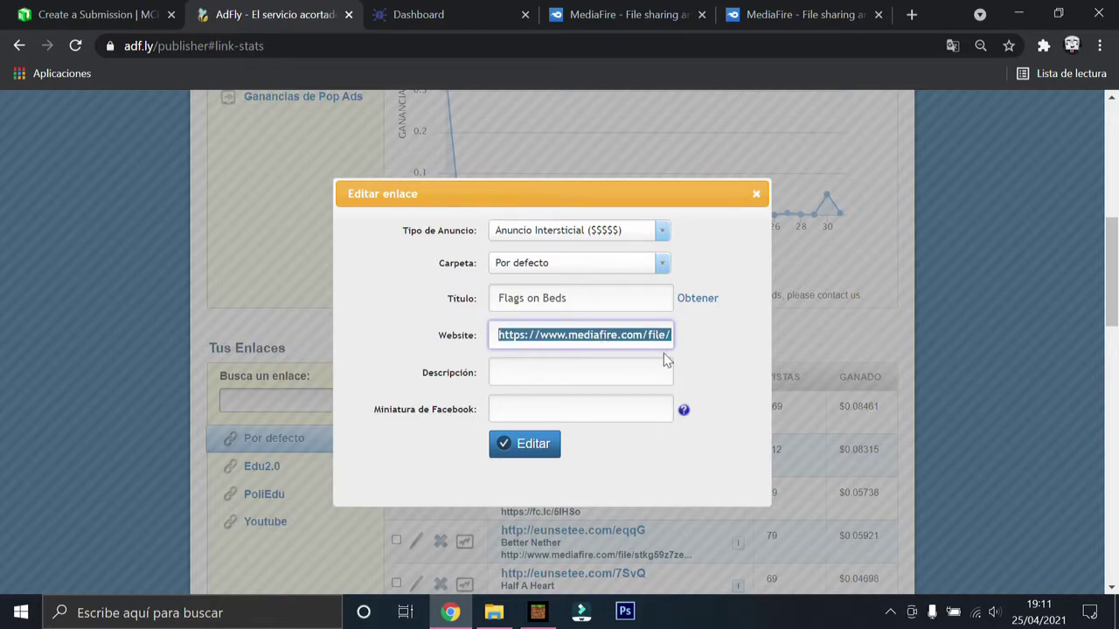
pyautogui.click(664, 353)
pyautogui.doubleClick(628, 332)
pyautogui.hotkey('ctrl', 'a')
pyautogui.press('BackSpace')
pyautogui.hotkey('ctrl', 'v')
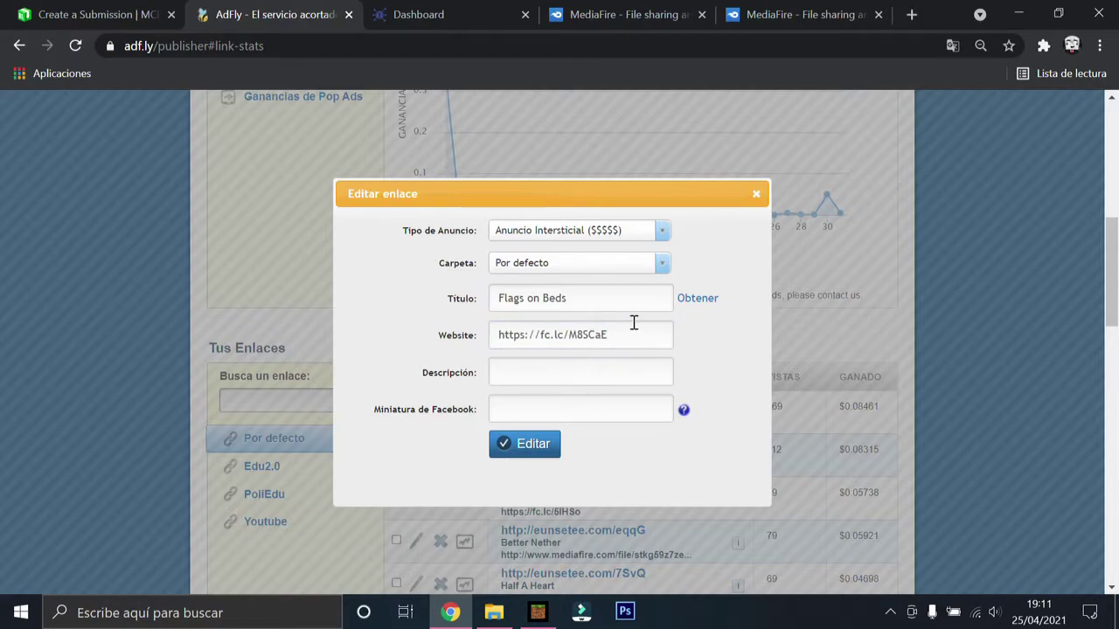
pyautogui.hotkey('ctrl', 'a')
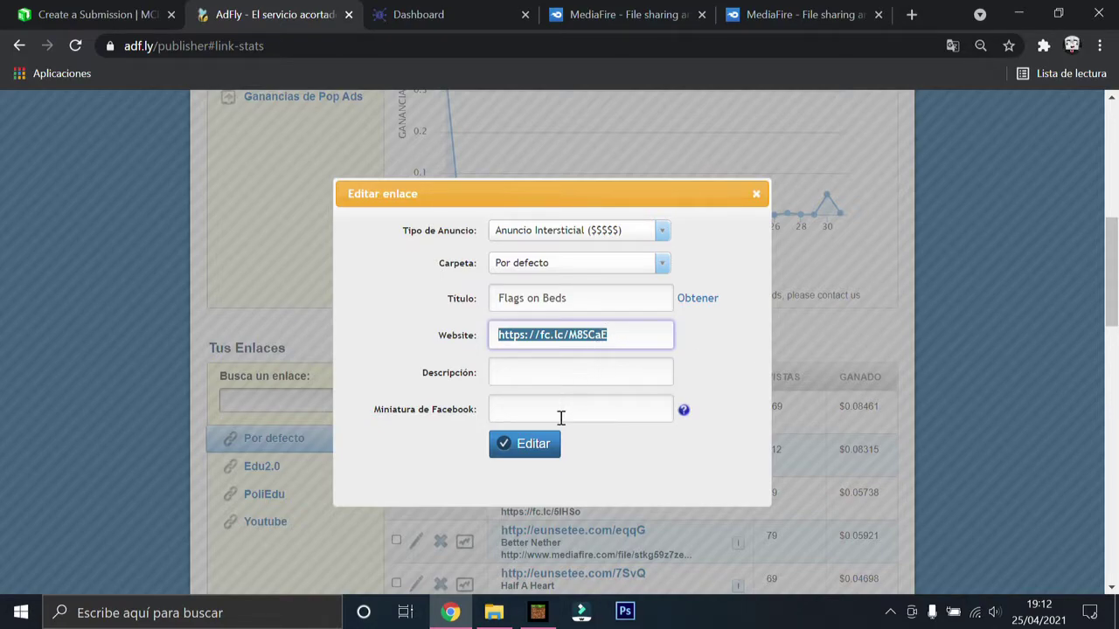
pyautogui.click(757, 194)
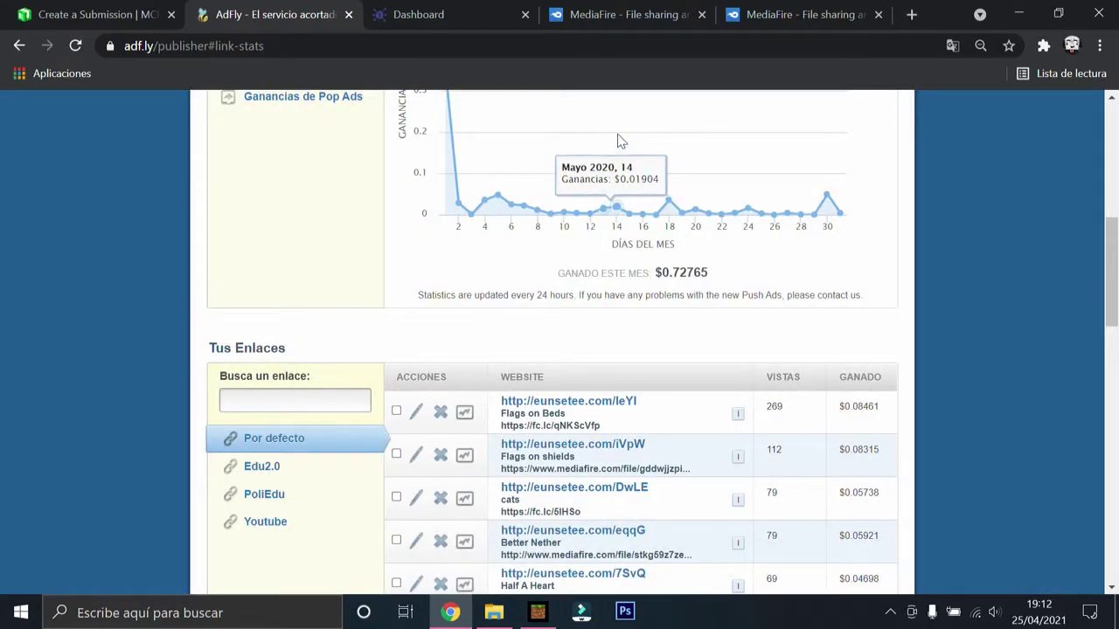
# Copy the MediaFire share link of the 3z7iXxRzAAA=.mcworld file.
pyautogui.click(662, 11)
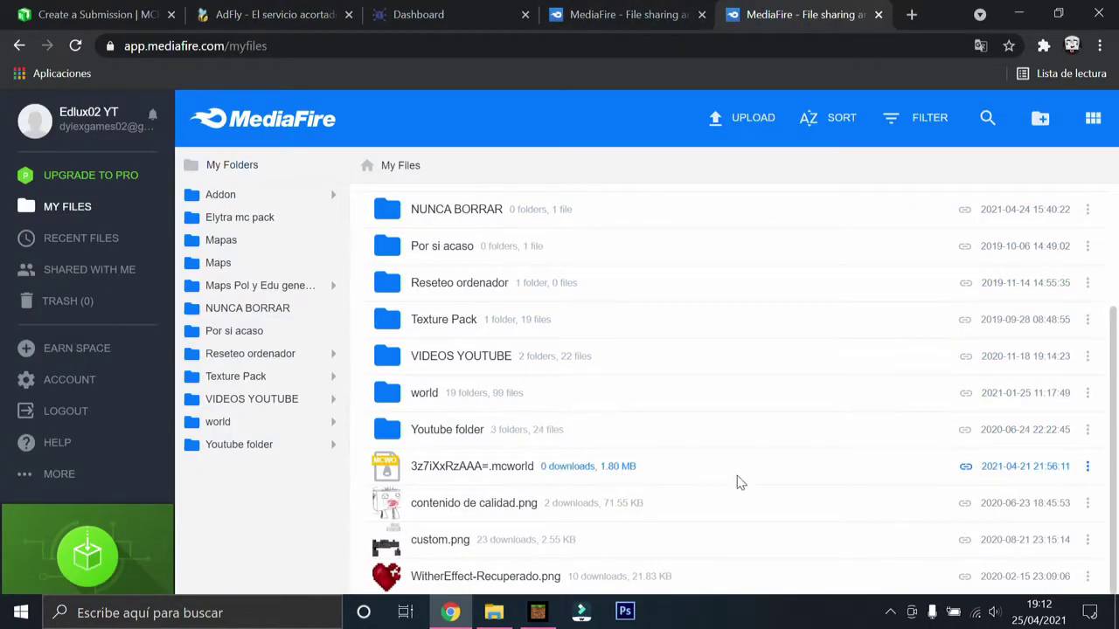
pyautogui.click(964, 468)
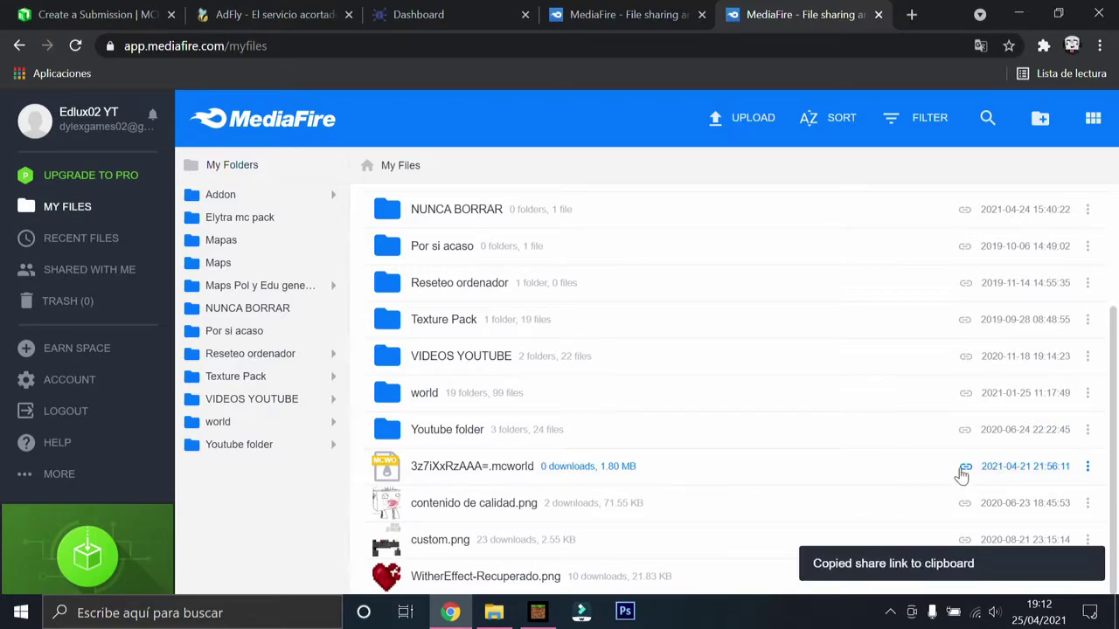
pyautogui.click(654, 9)
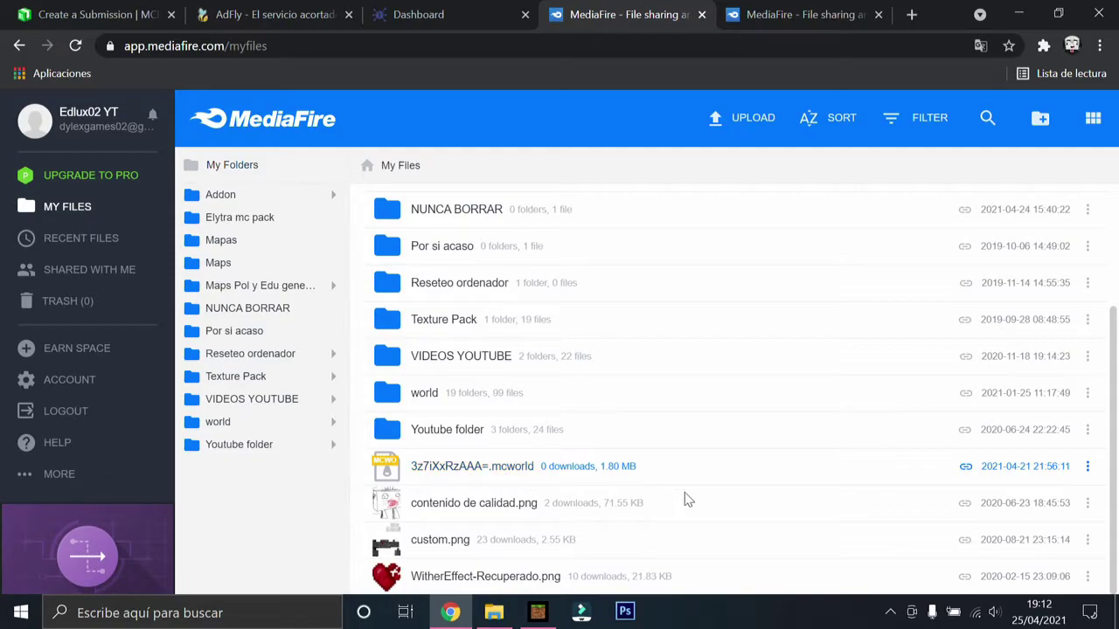
pyautogui.click(965, 468)
# Return to the fc.lc dashboard, copy the link shortened from the MediaFire URL, and go back to AdFly.
pyautogui.click(440, 9)
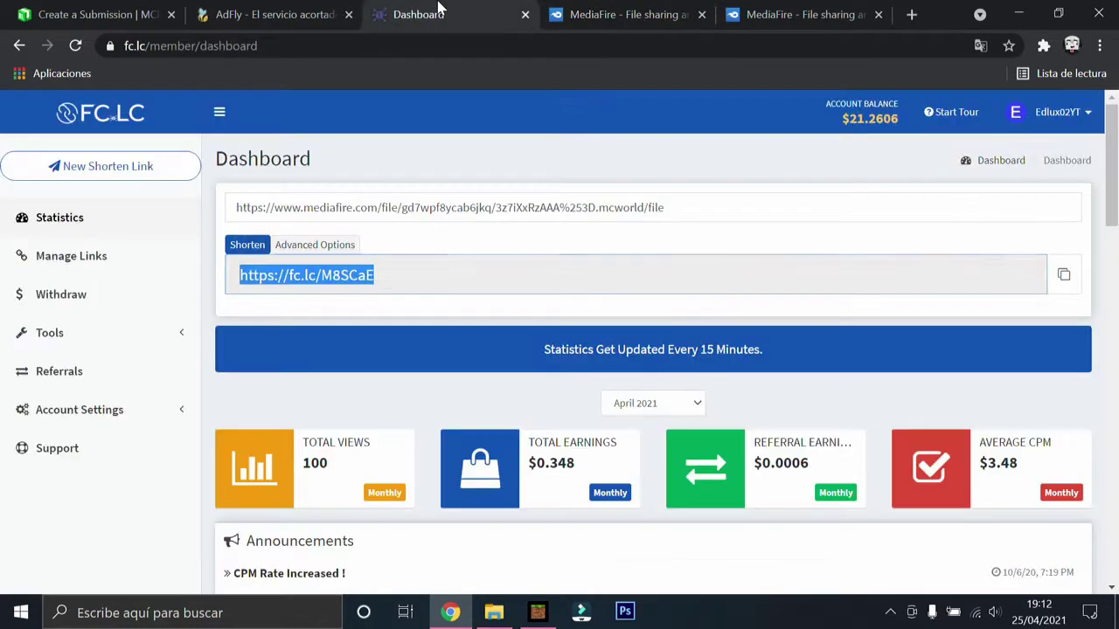
pyautogui.click(677, 231)
pyautogui.moveTo(674, 208); pyautogui.dragTo(293, 208)
pyautogui.moveTo(343, 273); pyautogui.dragTo(372, 292)
pyautogui.rightClick(334, 278)
pyautogui.click(362, 302)
pyautogui.hotkey('ctrl', 'shift', 'Tab')
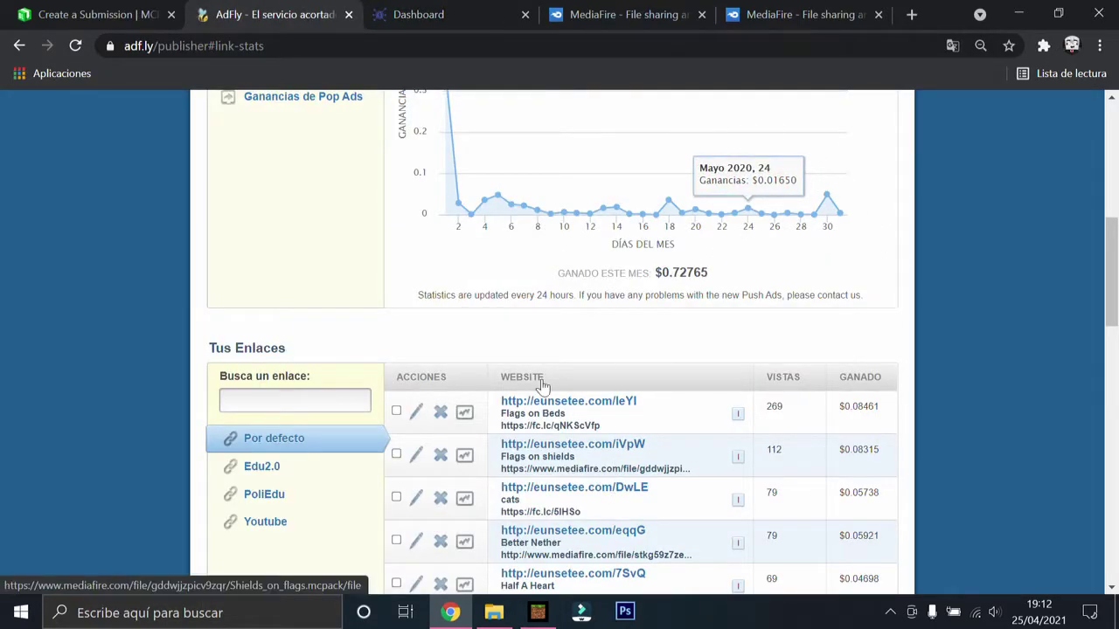
pyautogui.scroll(1, 417, 363)
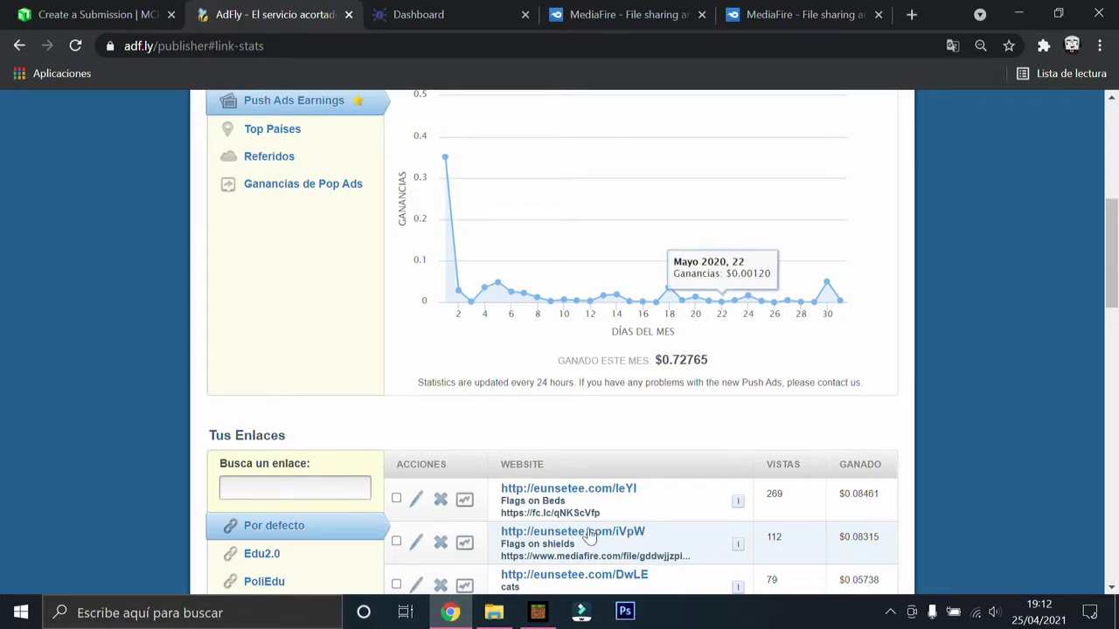
pyautogui.moveTo(566, 504); pyautogui.dragTo(508, 500)
pyautogui.click(415, 500)
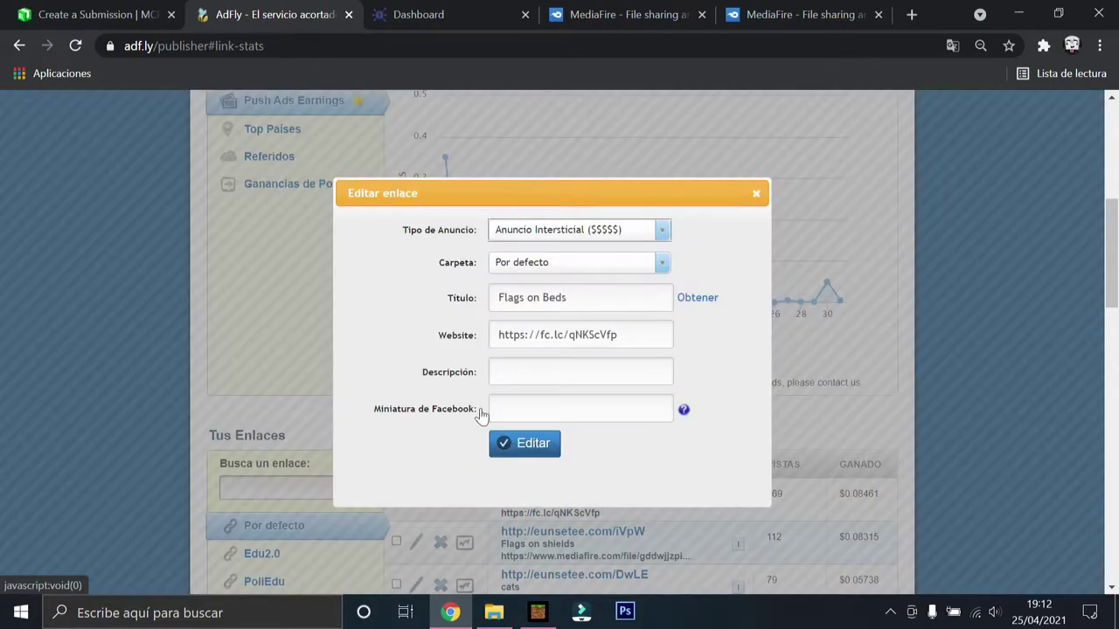
pyautogui.moveTo(668, 333); pyautogui.dragTo(145, 338)
pyautogui.hotkey('ctrl', 'v')
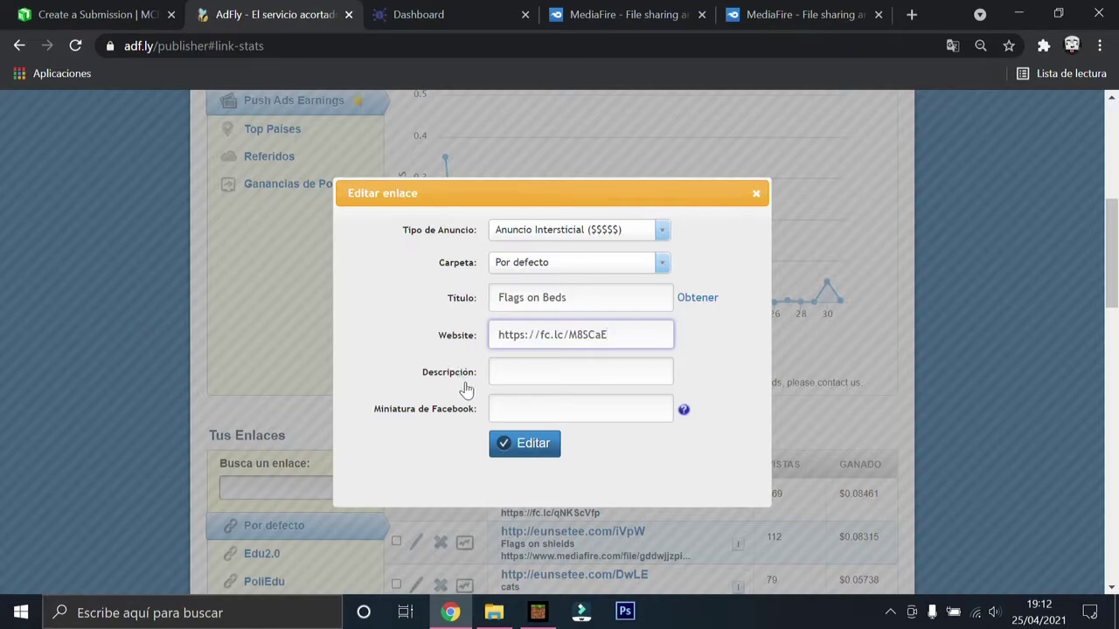
pyautogui.moveTo(640, 338); pyautogui.dragTo(112, 330)
pyautogui.hotkey('ctrl', 'v')
pyautogui.click(757, 194)
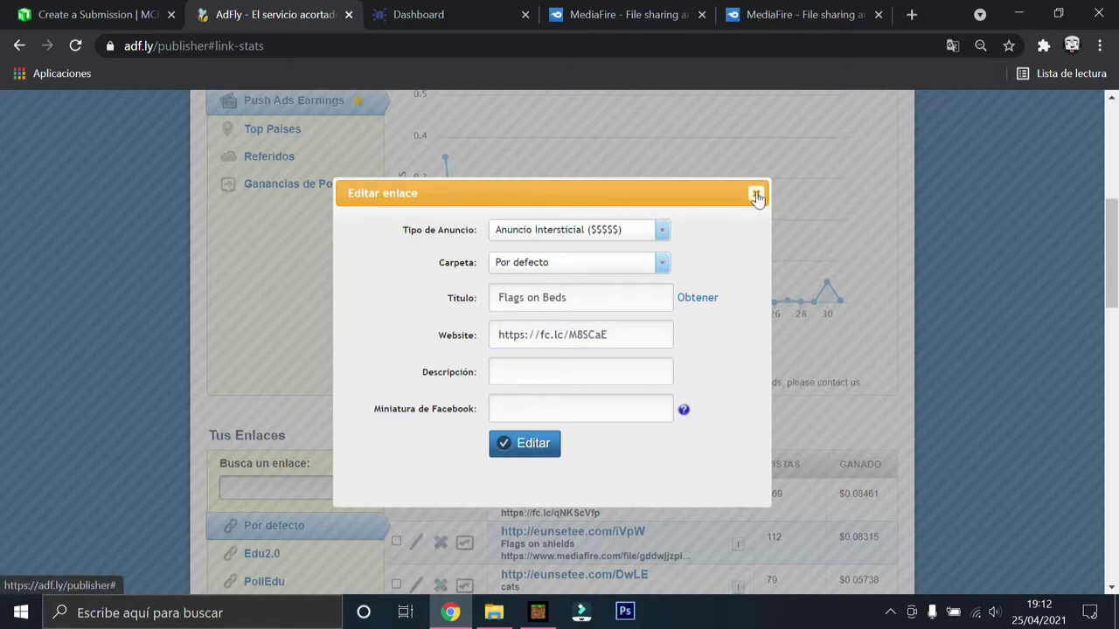
pyautogui.click(757, 195)
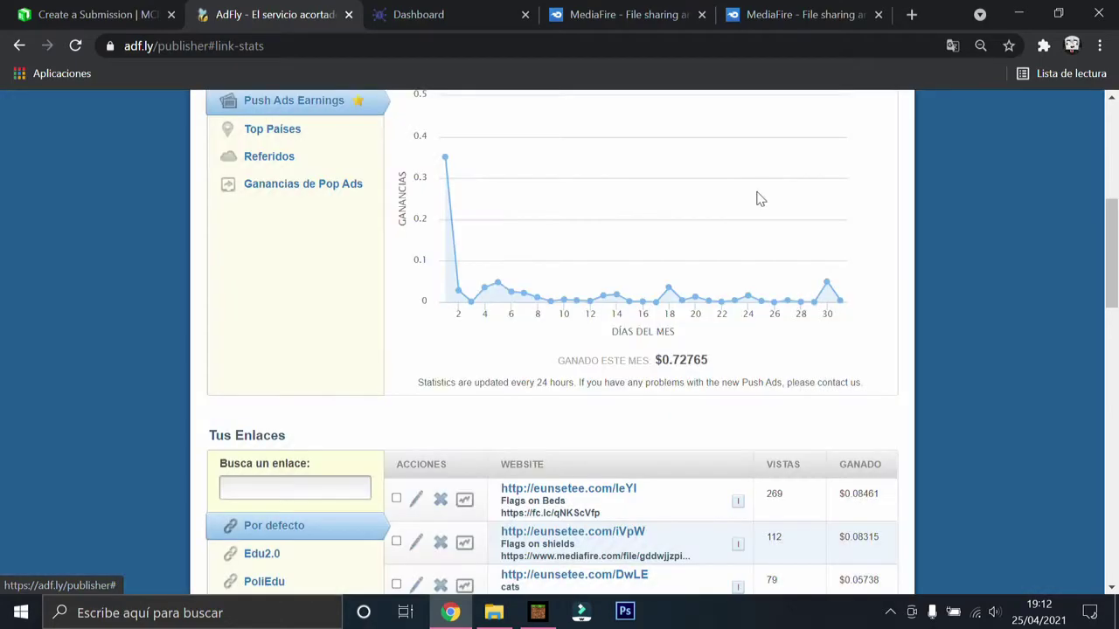
# Leave the MCPEDL submission form for the mcpedl.com home page and browse its latest posts.
pyautogui.click(92, 14)
pyautogui.scroll(15, 342, 335)
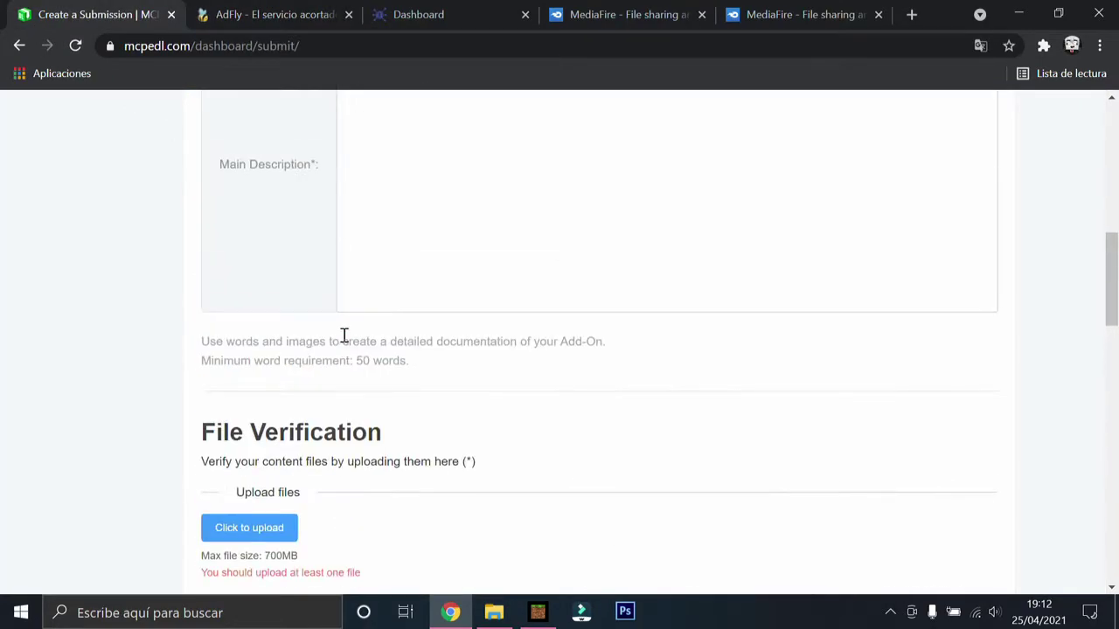
pyautogui.click(178, 47)
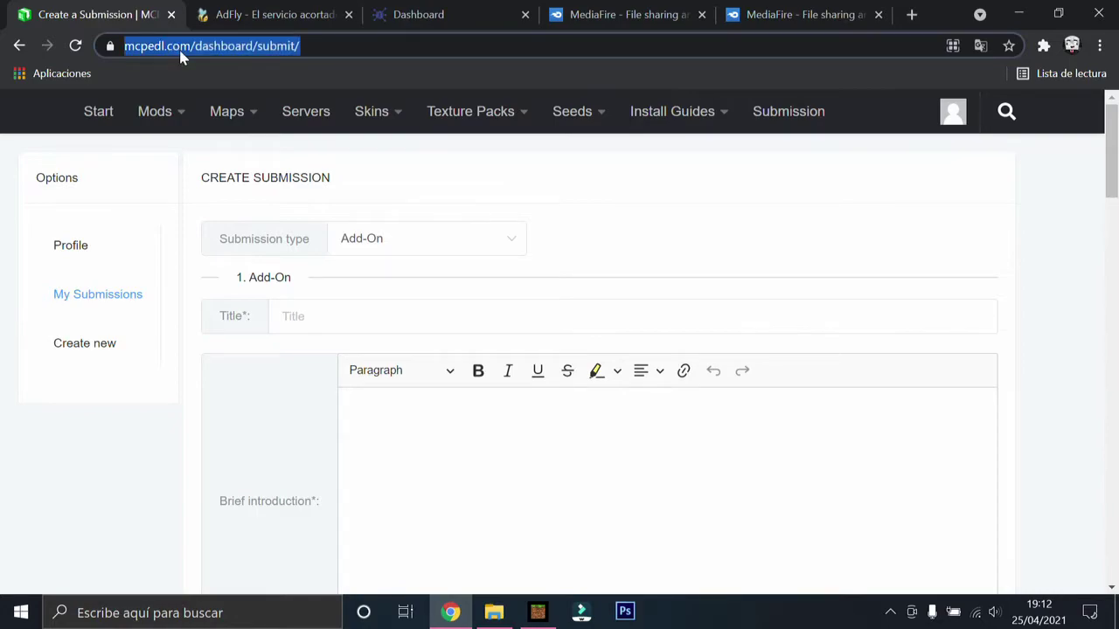
pyautogui.write('y')
pyautogui.press('BackSpace')
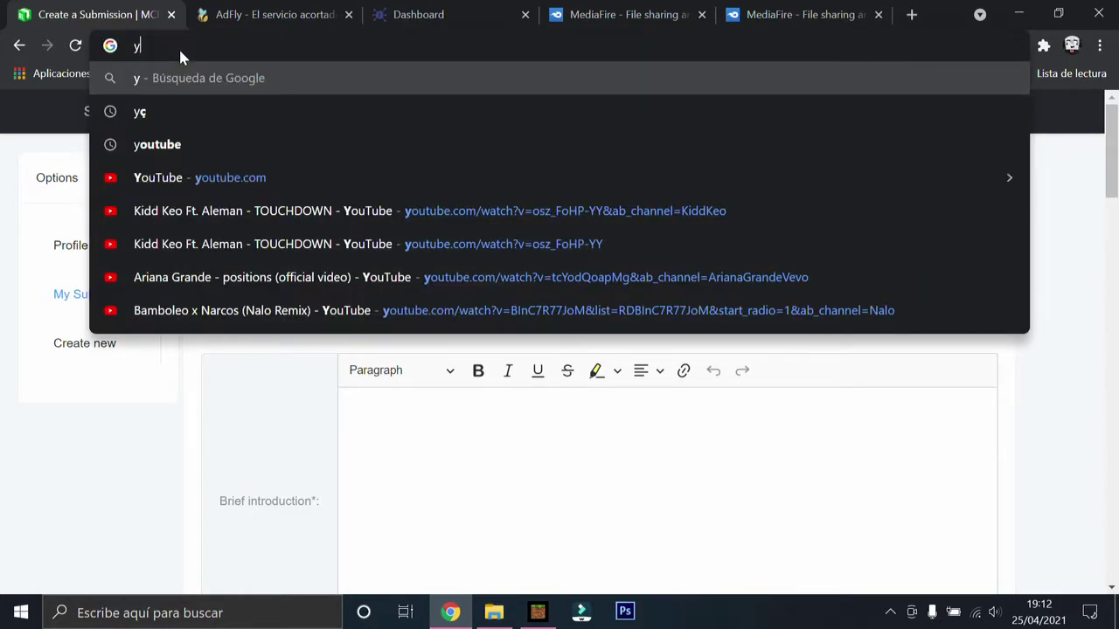
pyautogui.write('mcp')
pyautogui.press('BackSpace')
pyautogui.press('BackSpace')
pyautogui.press('BackSpace')
pyautogui.press('BackSpace')
pyautogui.write('mcpe')
pyautogui.press('Return')
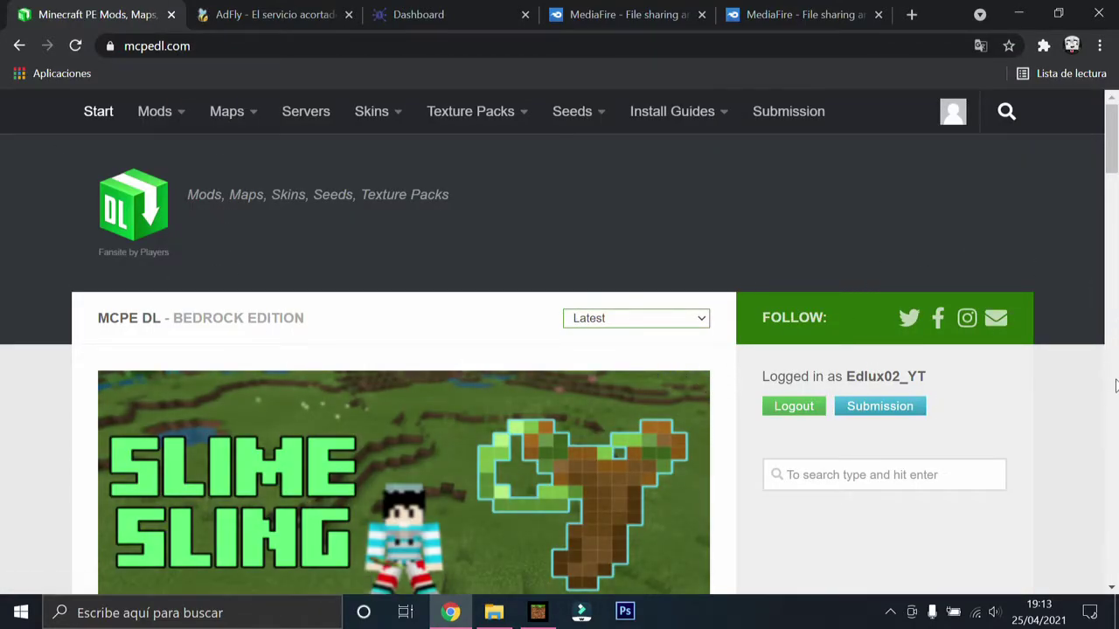
pyautogui.scroll(-1, 469, 155)
pyautogui.scroll(-2, 706, 327)
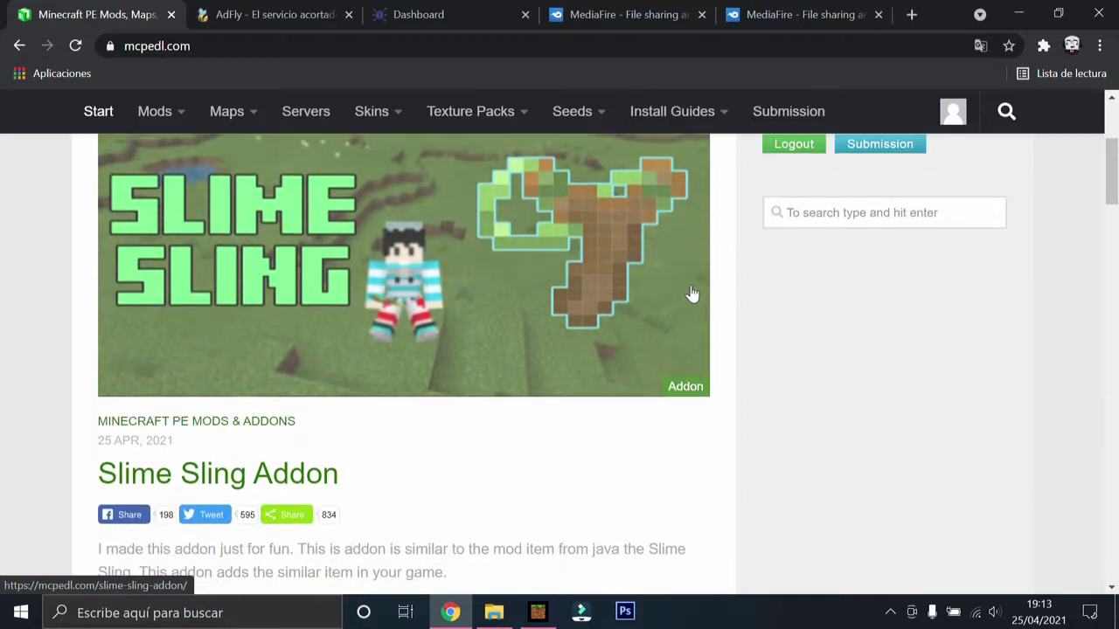
pyautogui.scroll(-4, 721, 275)
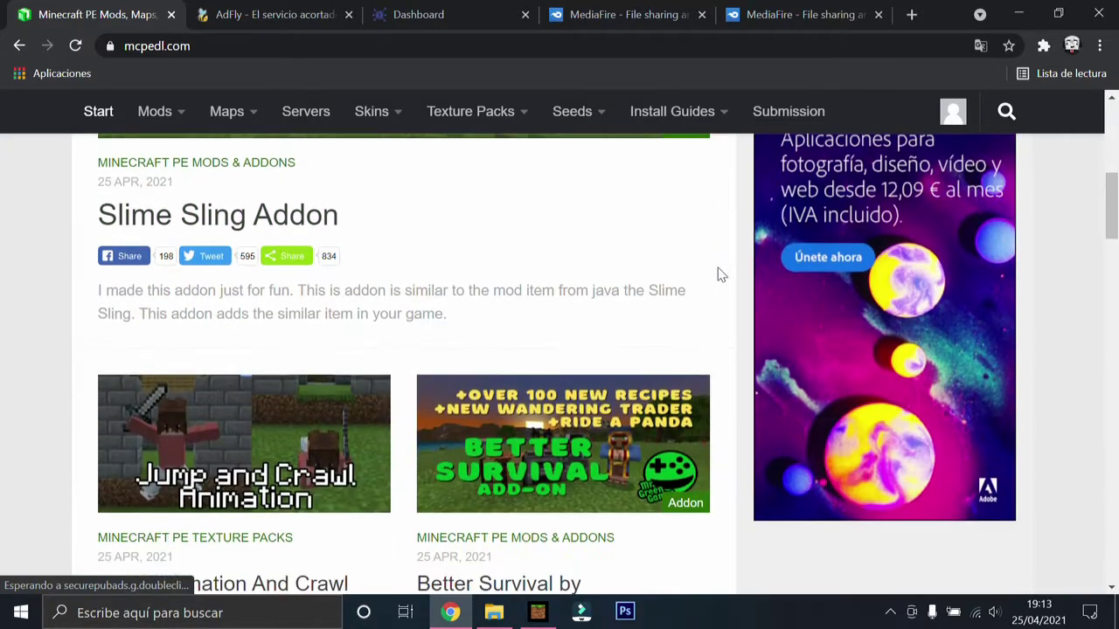
pyautogui.scroll(-3, 733, 356)
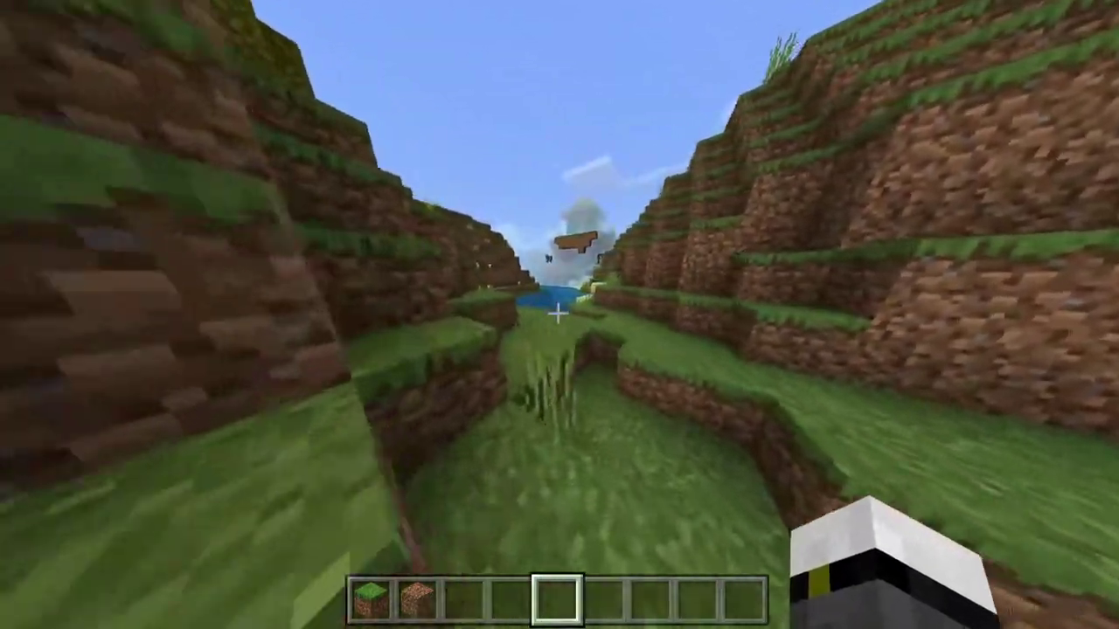
pyautogui.press('w')
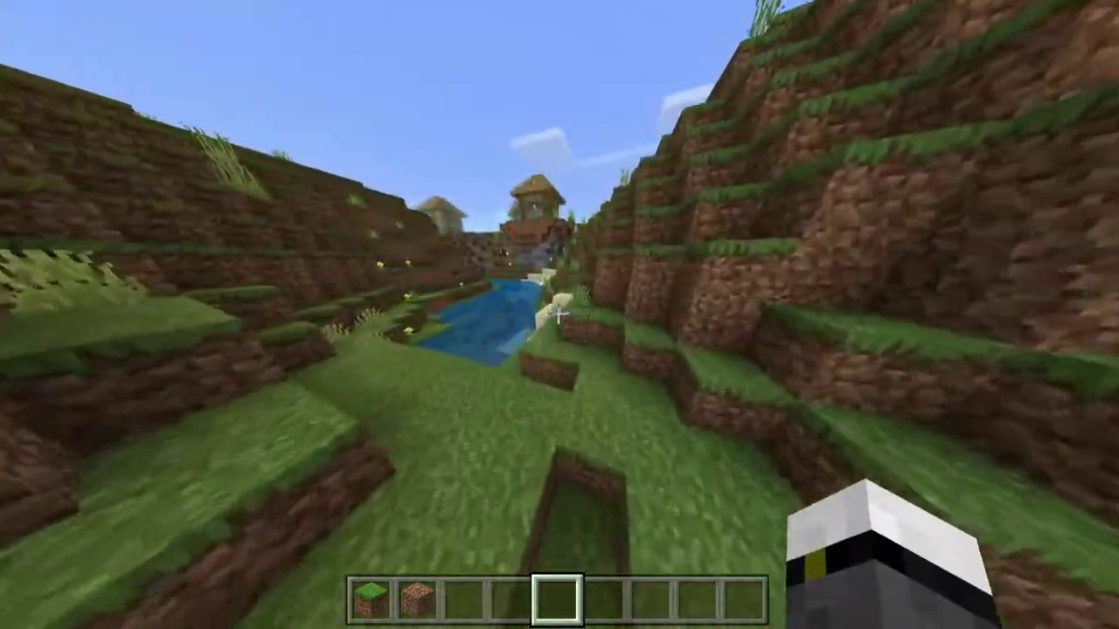
pyautogui.scroll(3, 558, 313)
pyautogui.scroll(-2, 558, 313)
pyautogui.press('w')
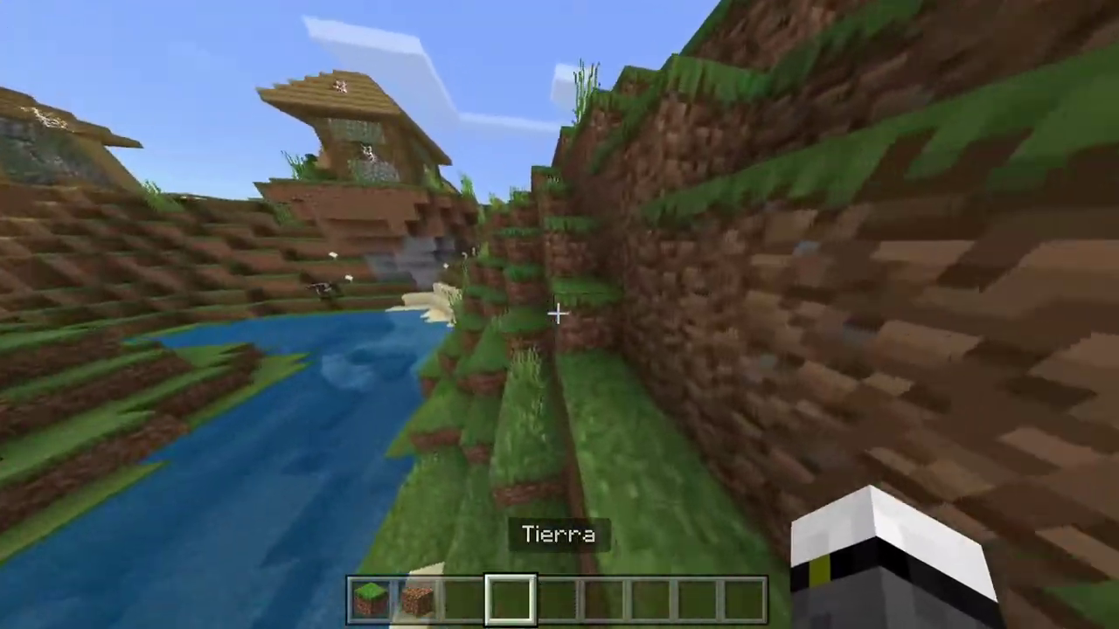
pyautogui.press('w')
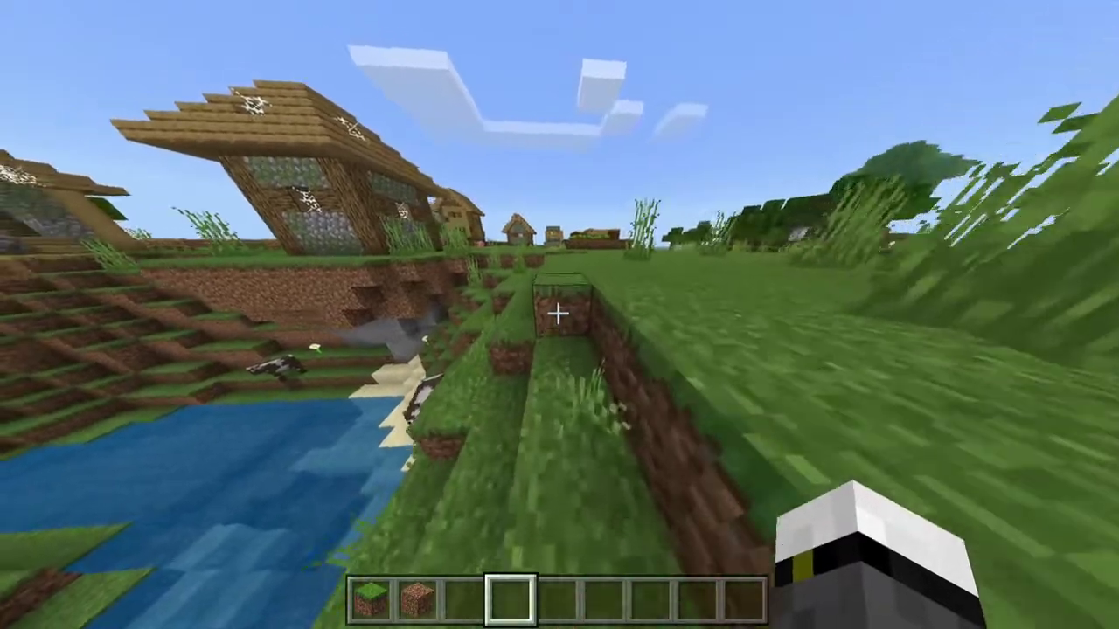
pyautogui.press('w')
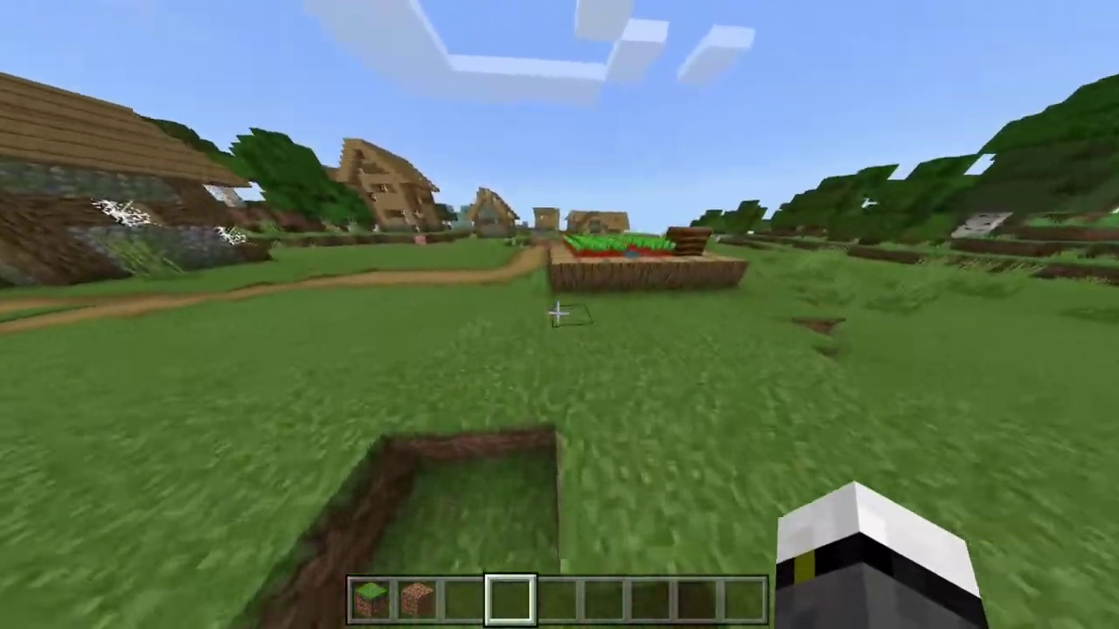
pyautogui.press('w')
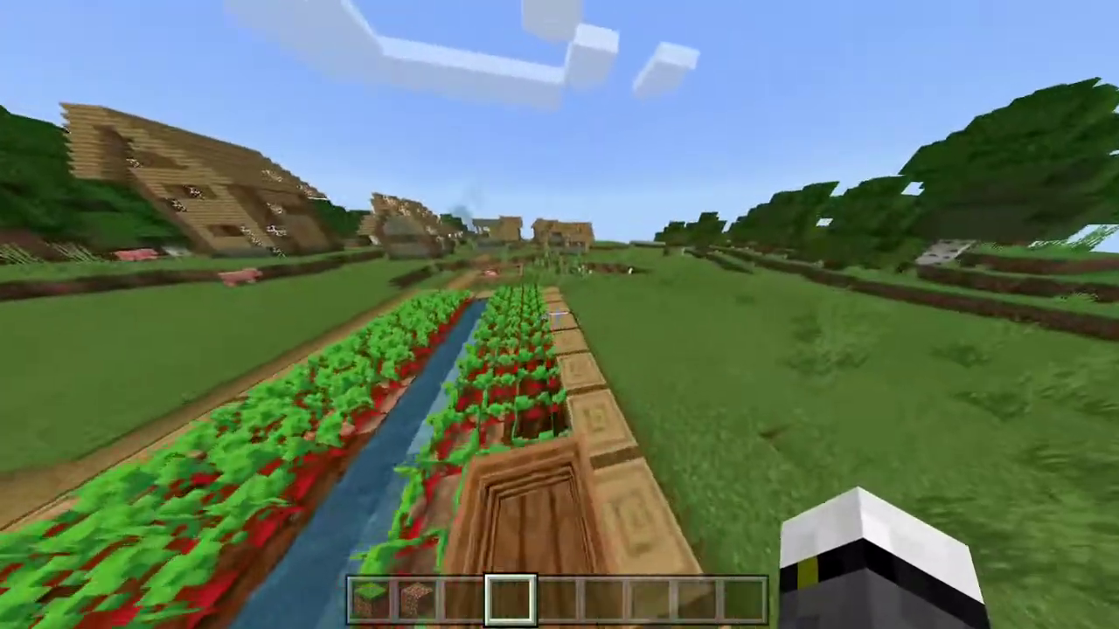
pyautogui.press('w')
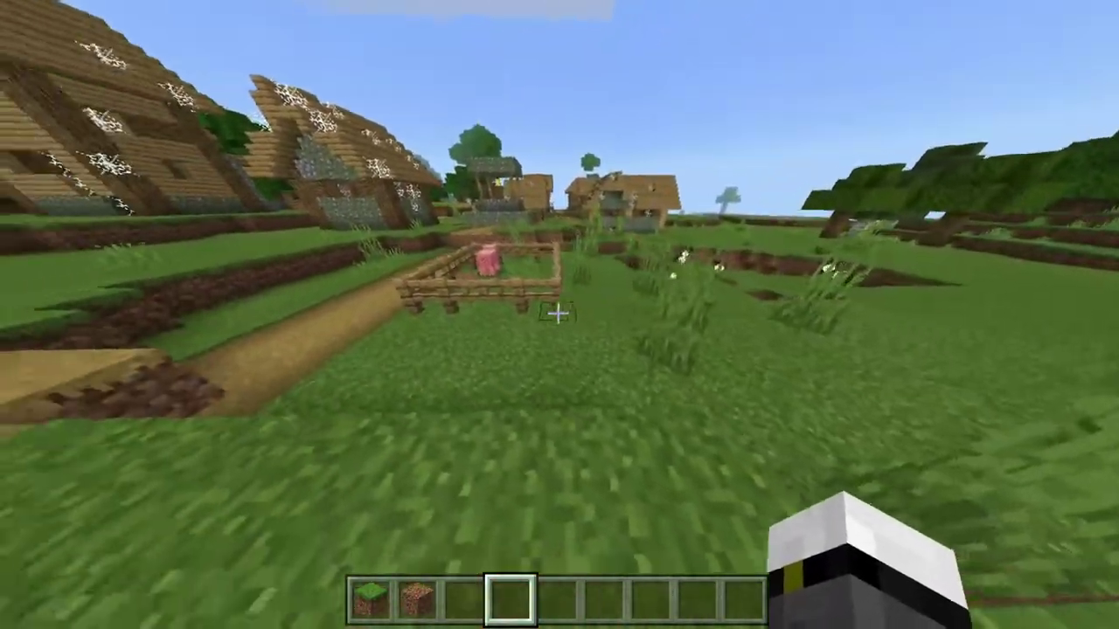
pyautogui.press('3')
pyautogui.press('4')
pyautogui.press('w')
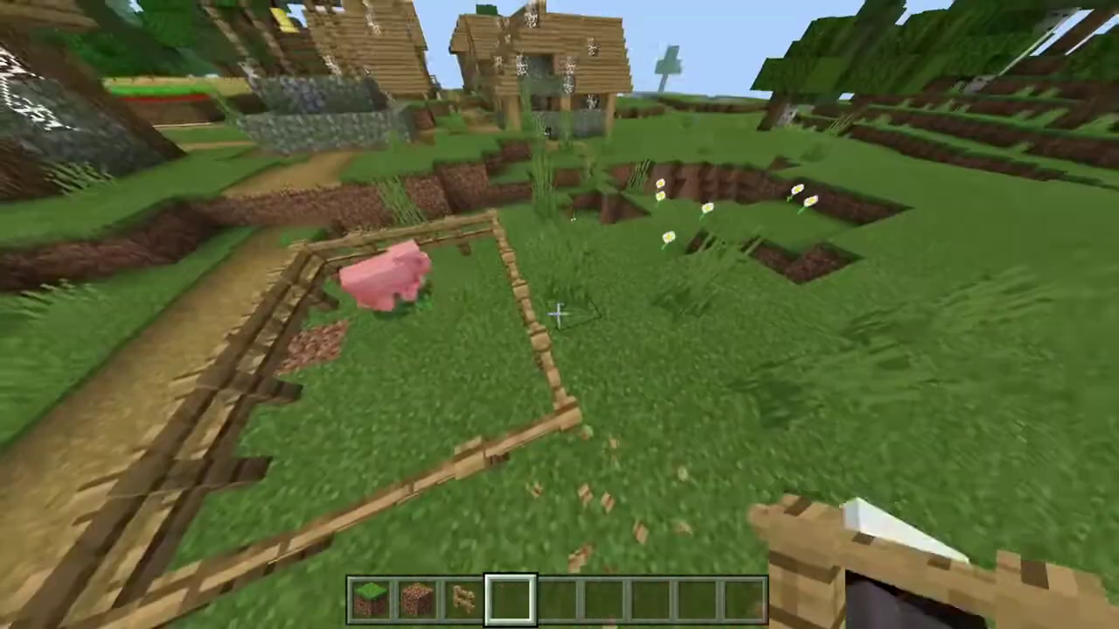
pyautogui.press('w')
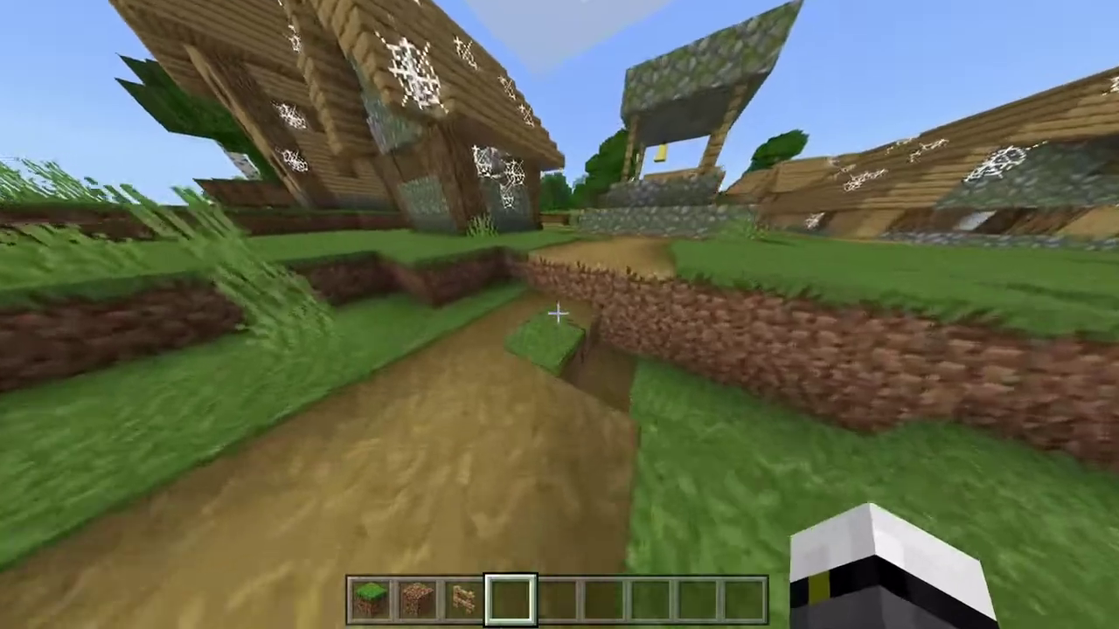
pyautogui.press('w')
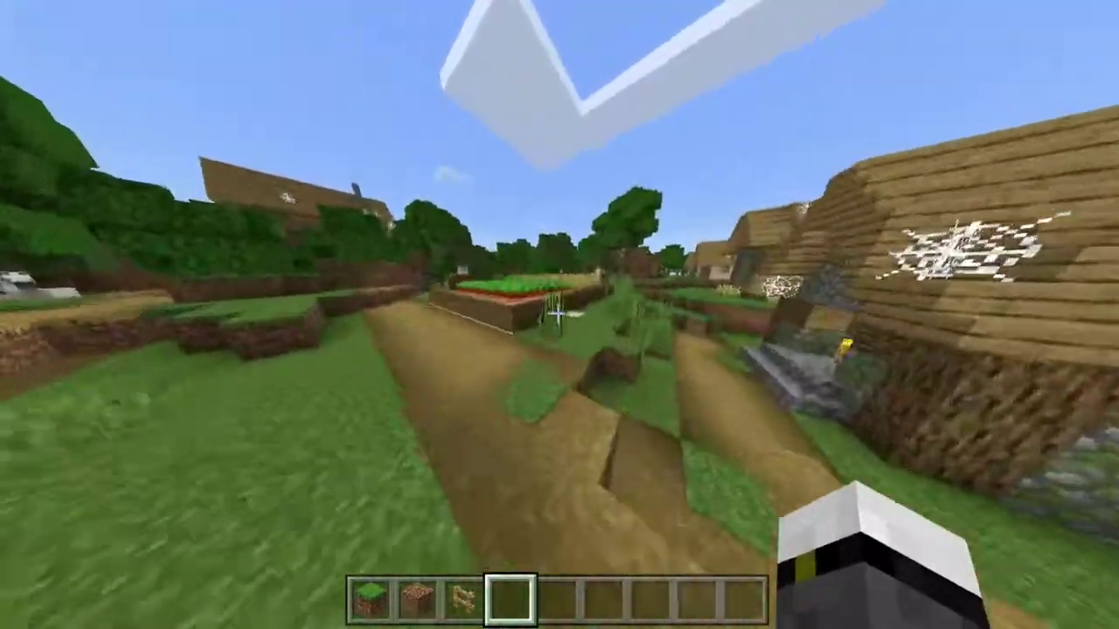
pyautogui.press('w')
pyautogui.press('3')
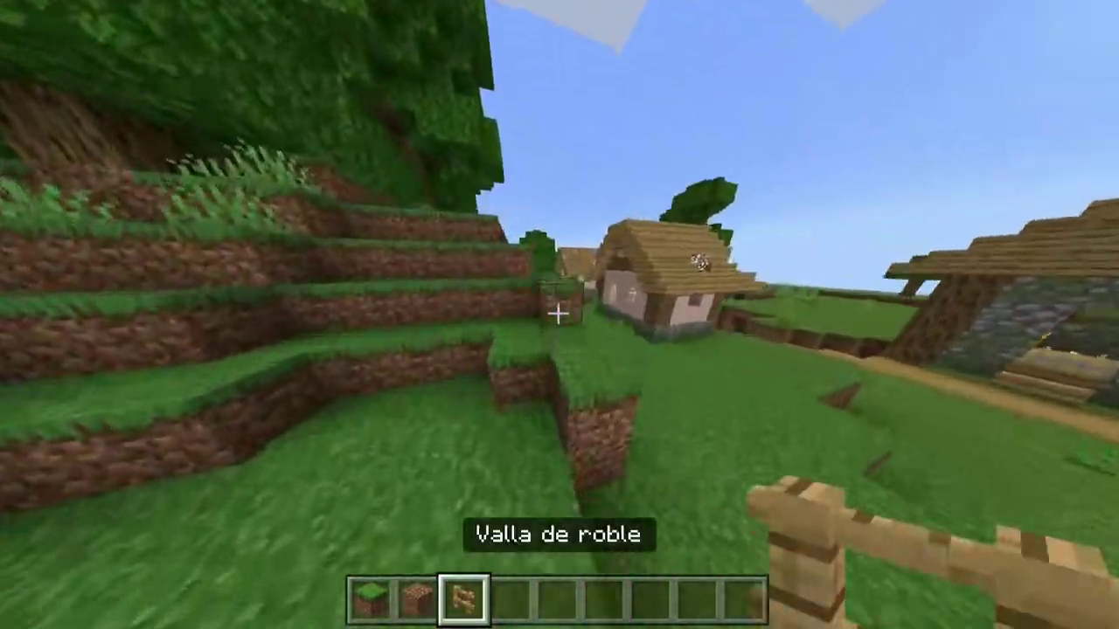
pyautogui.press('4')
pyautogui.press('3')
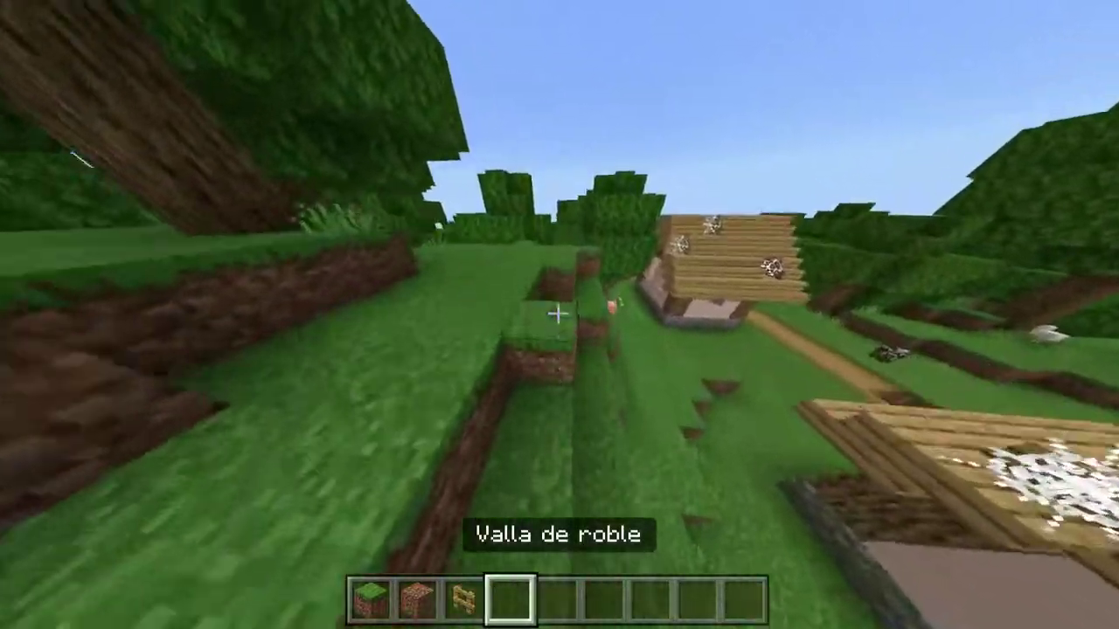
pyautogui.press('w')
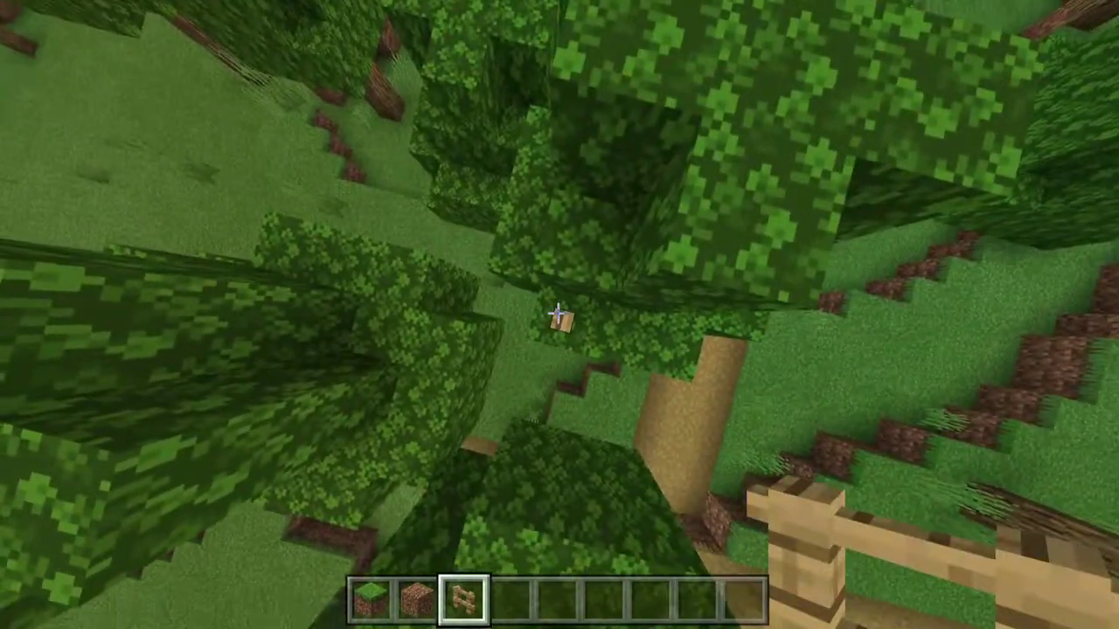
pyautogui.click(557, 315)
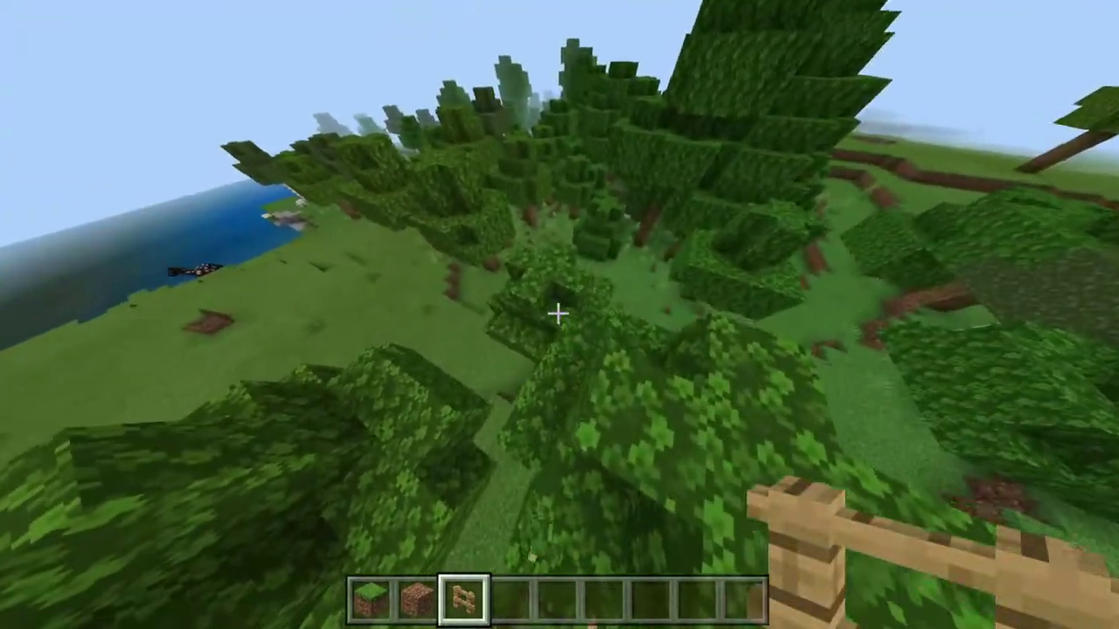
pyautogui.press('w')
pyautogui.rightClick(557, 313)
pyautogui.click(558, 313)
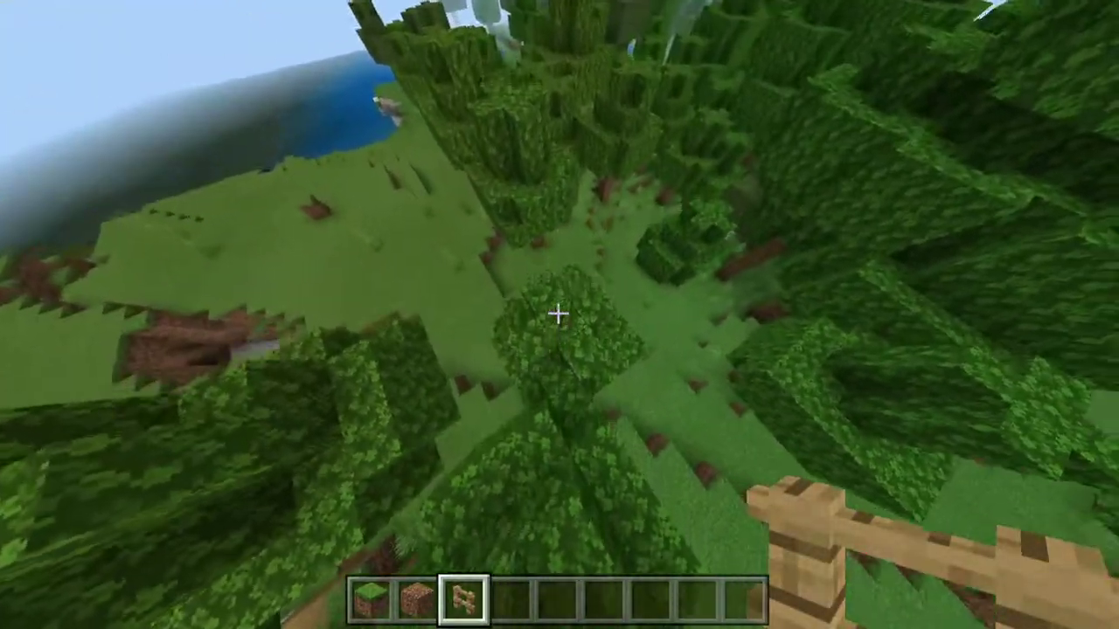
pyautogui.rightClick(557, 313)
pyautogui.click(557, 313)
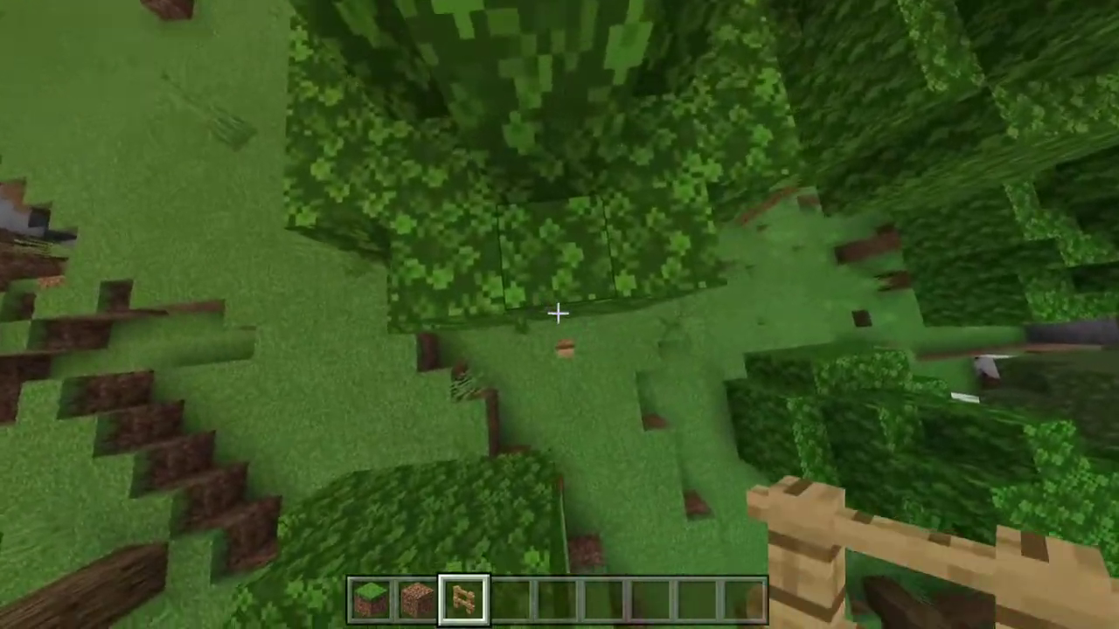
pyautogui.press('4')
pyautogui.press('space')
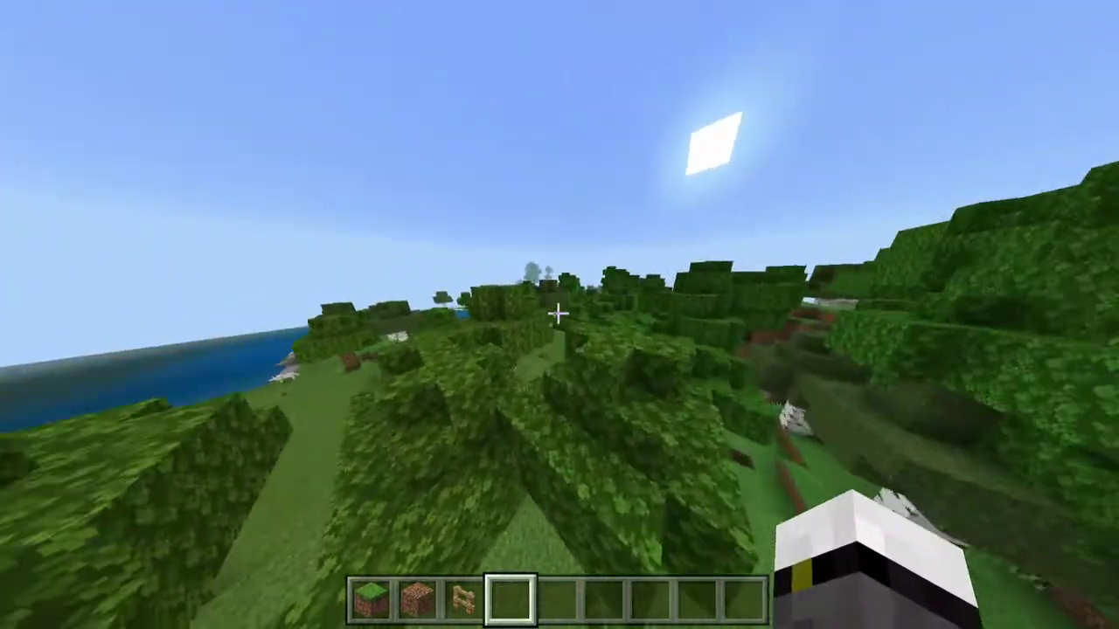
pyautogui.press('F5')
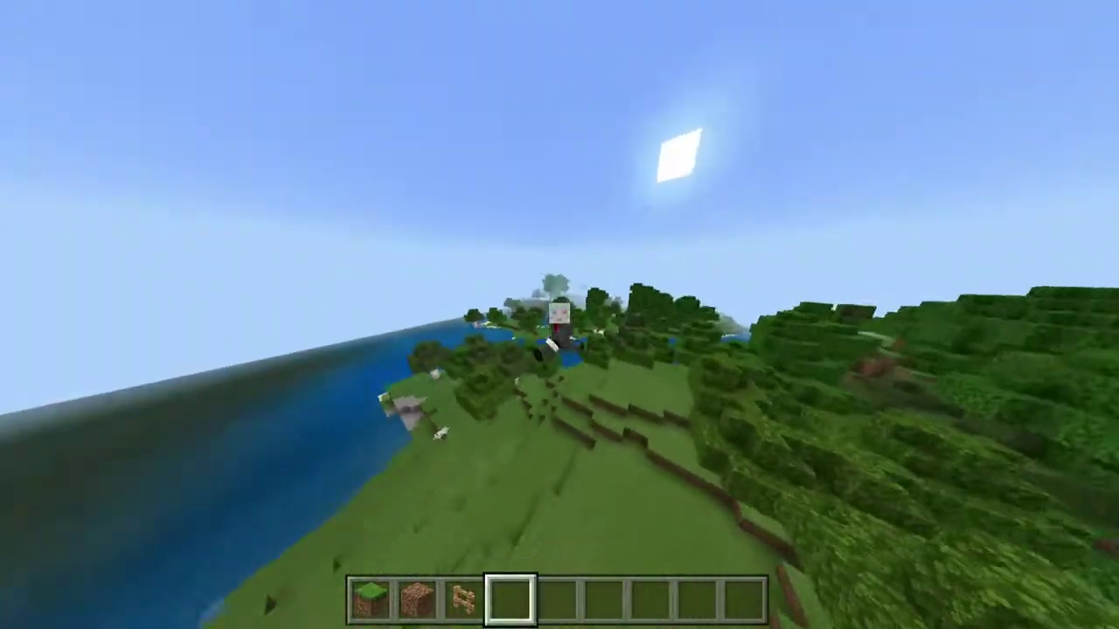
pyautogui.press('3')
pyautogui.press('shift')
pyautogui.press('q')
pyautogui.press('1')
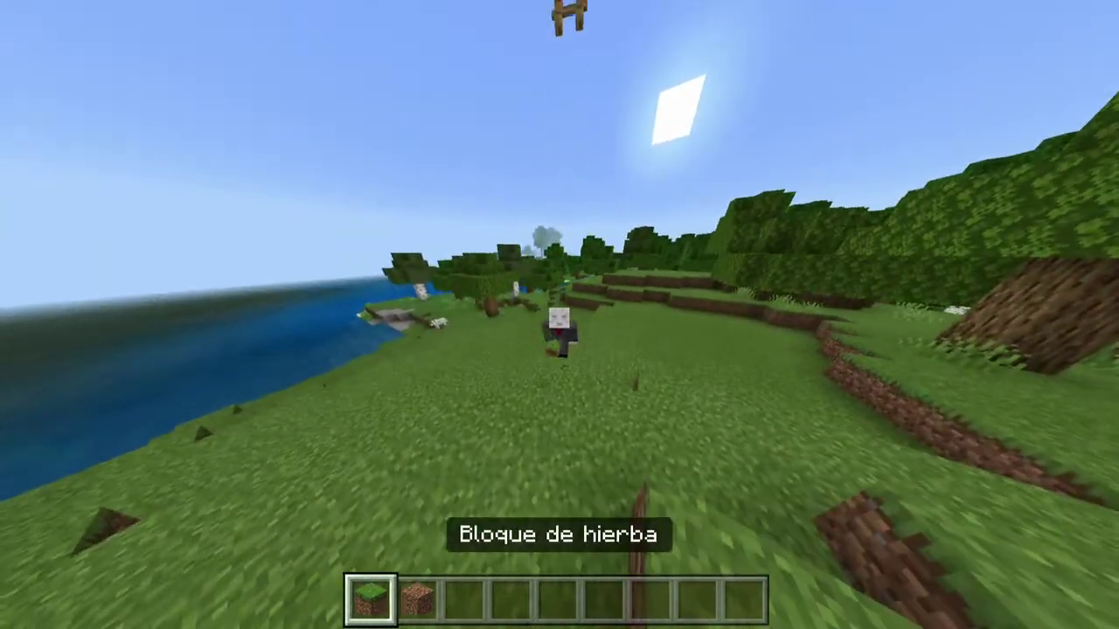
pyautogui.press('q')
pyautogui.press('2')
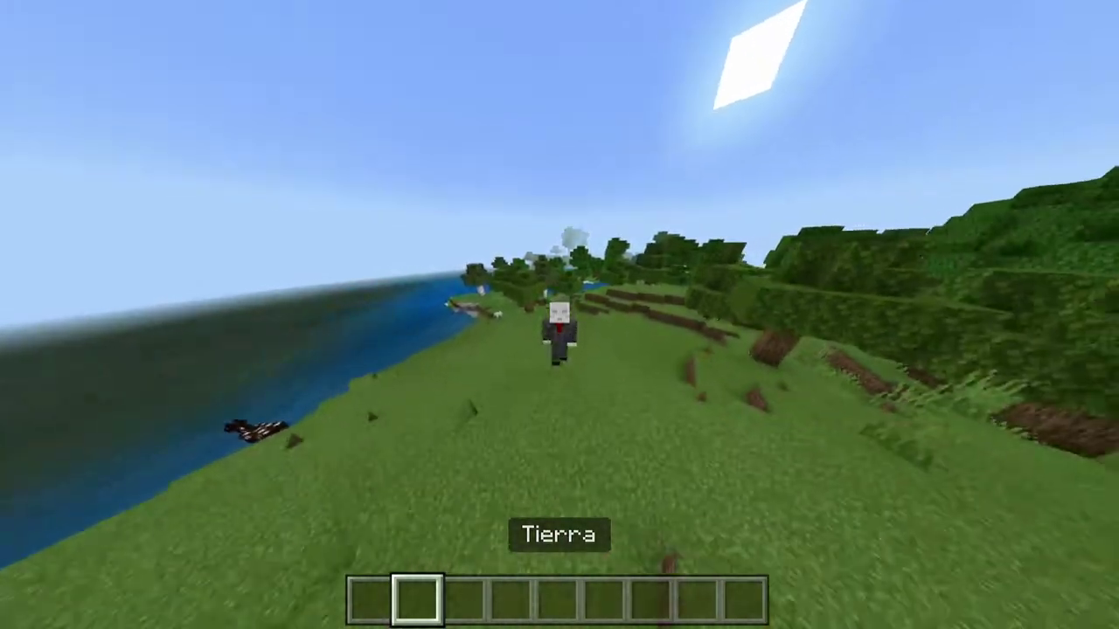
pyautogui.press('1')
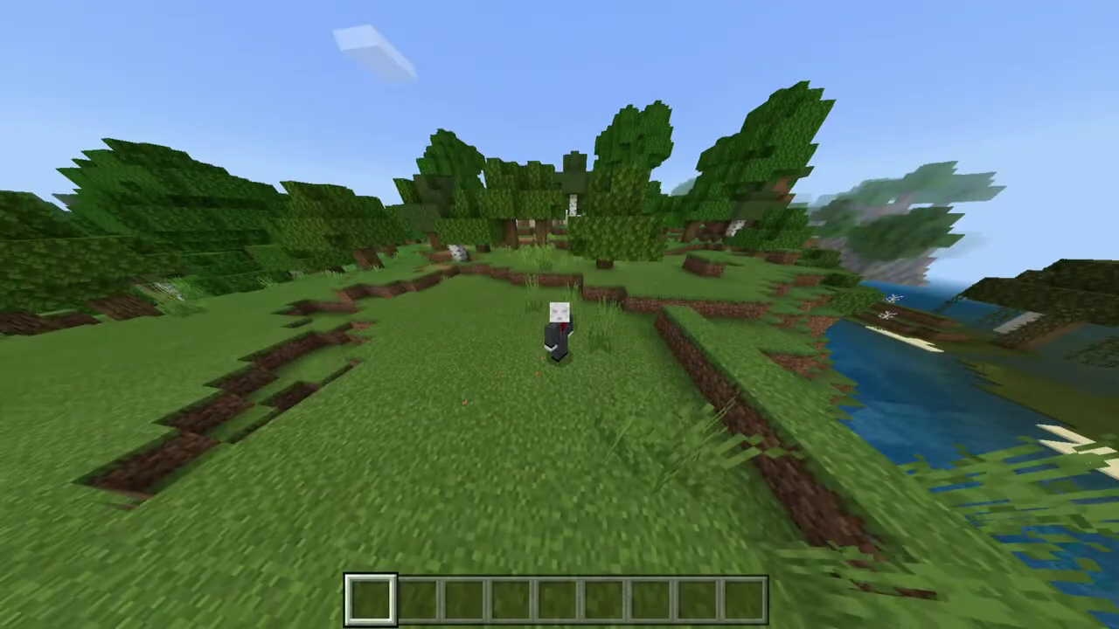
pyautogui.press('space')
pyautogui.press('space')
pyautogui.press('s')
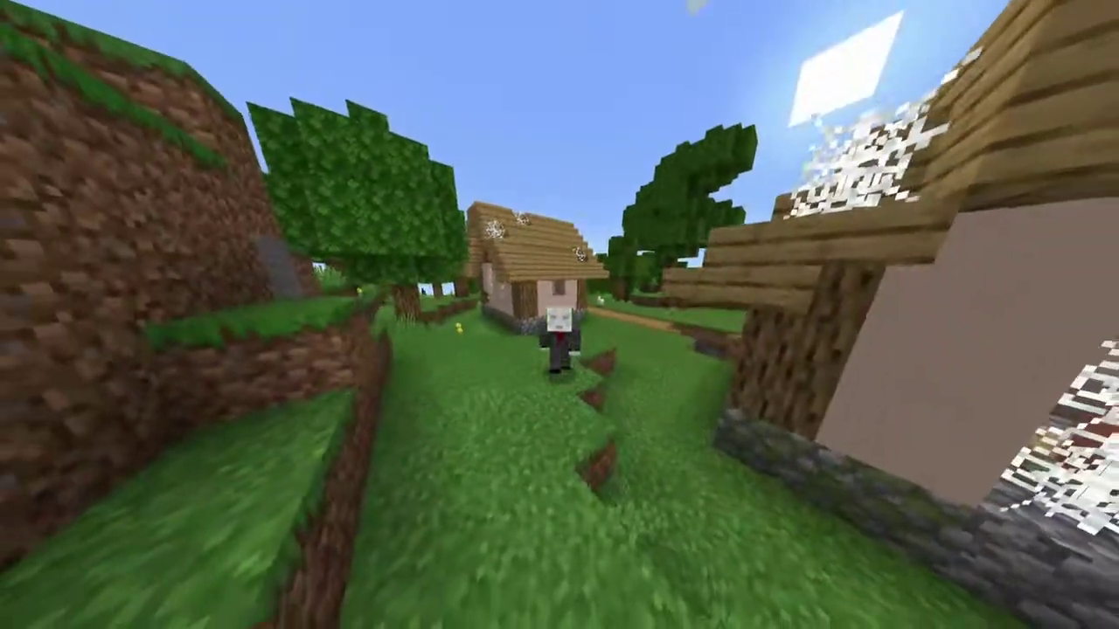
pyautogui.press('F5')
pyautogui.press('w')
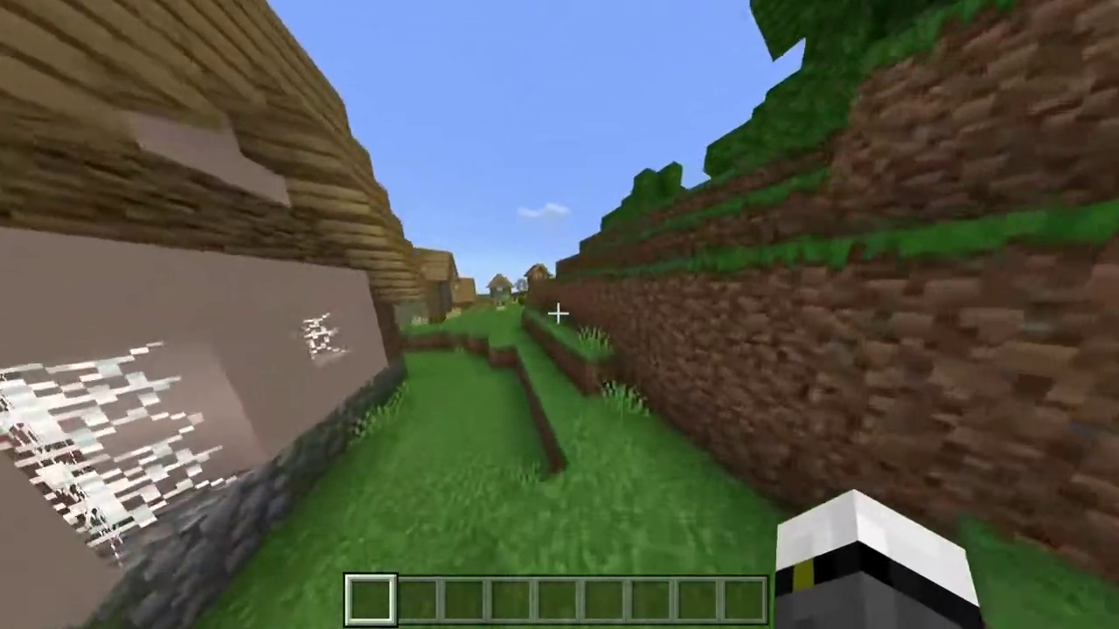
pyautogui.press('w')
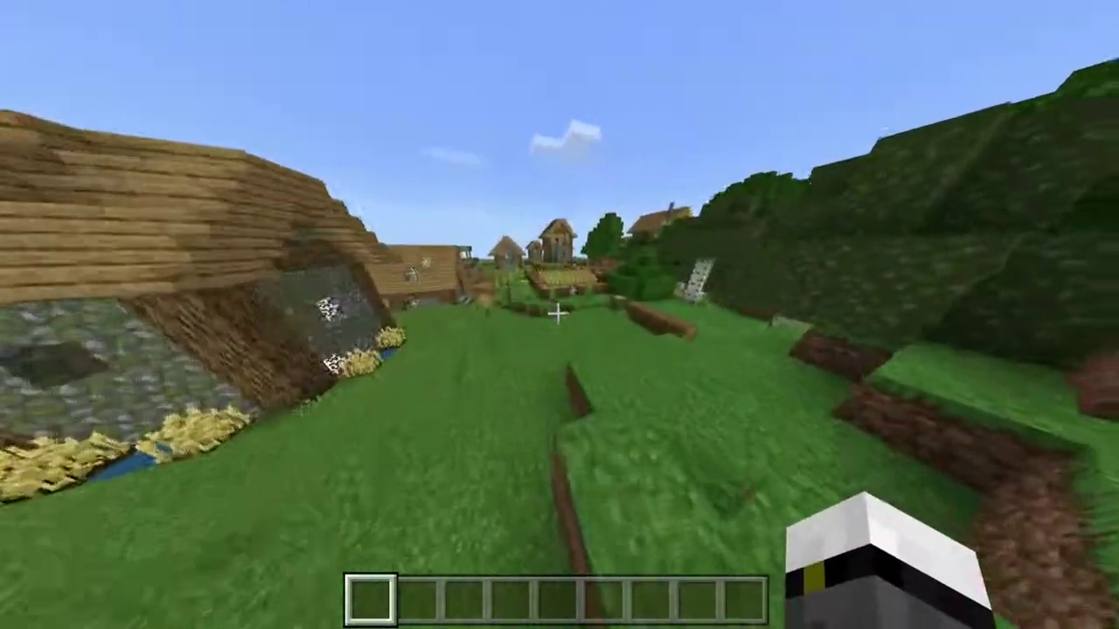